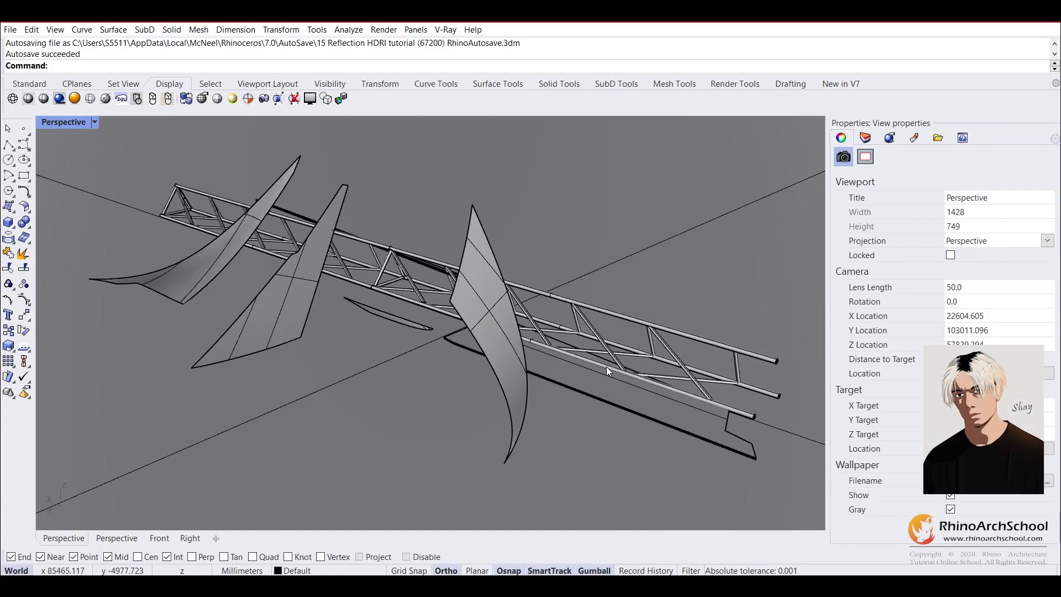
Step: Create a Generic V-Ray material in the Asset Editor and name it 'Rusty Metal'
{"action": "left_click", "coordinate": [446, 29]}
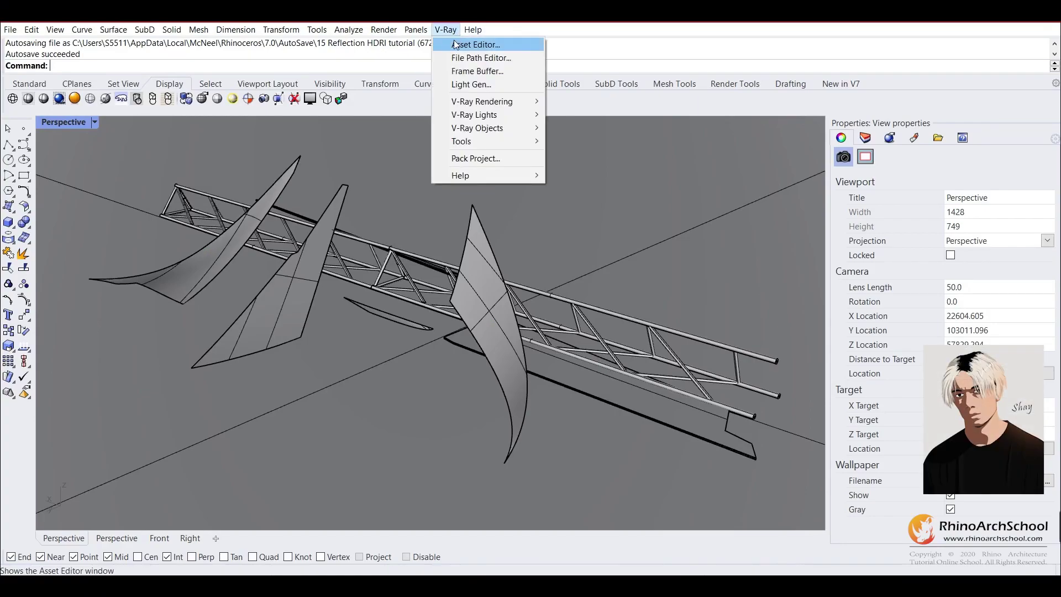
{"action": "left_click", "coordinate": [469, 42]}
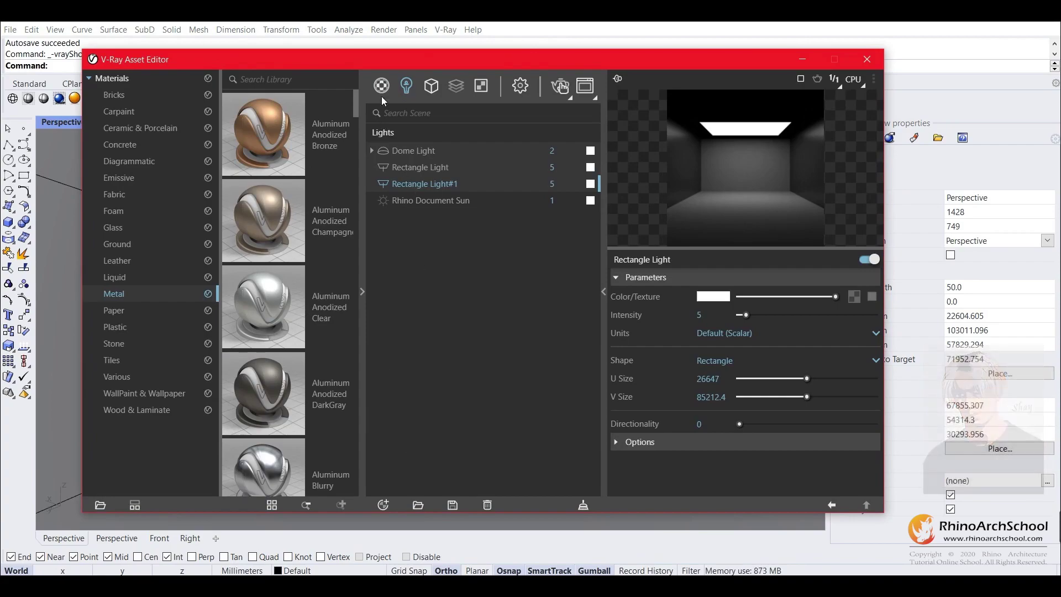
{"action": "left_click", "coordinate": [382, 85]}
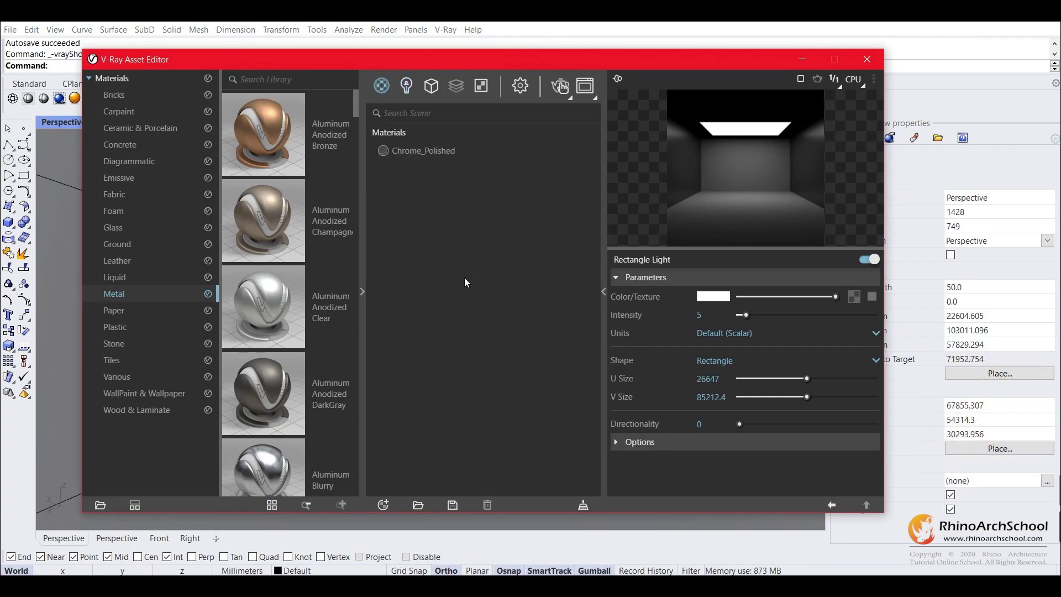
{"action": "left_click", "coordinate": [383, 505]}
{"action": "mouse_move", "coordinate": [418, 449]}
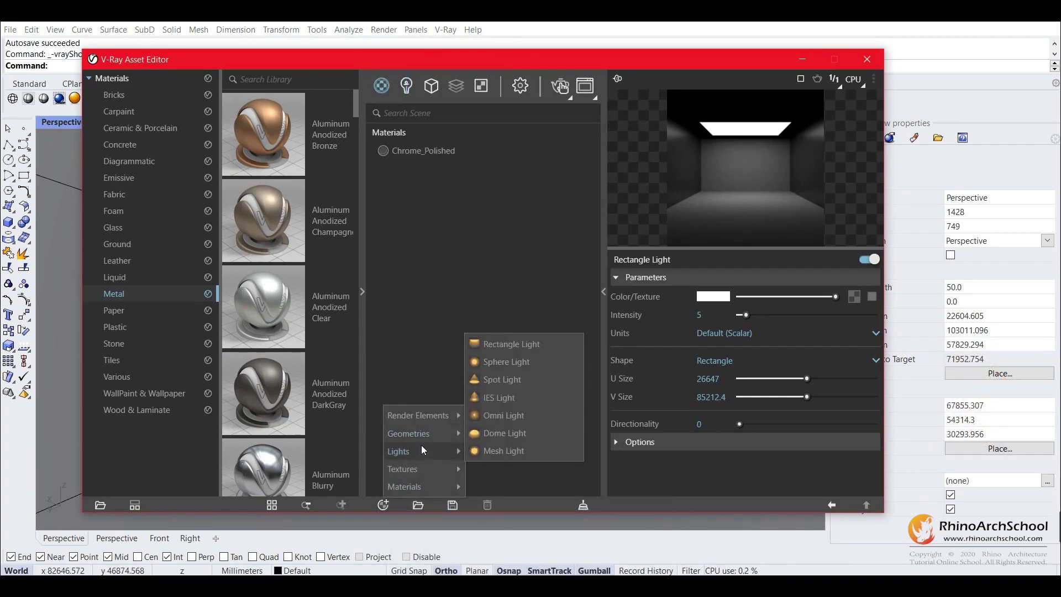
{"action": "mouse_move", "coordinate": [425, 484]}
{"action": "left_click", "coordinate": [526, 272]}
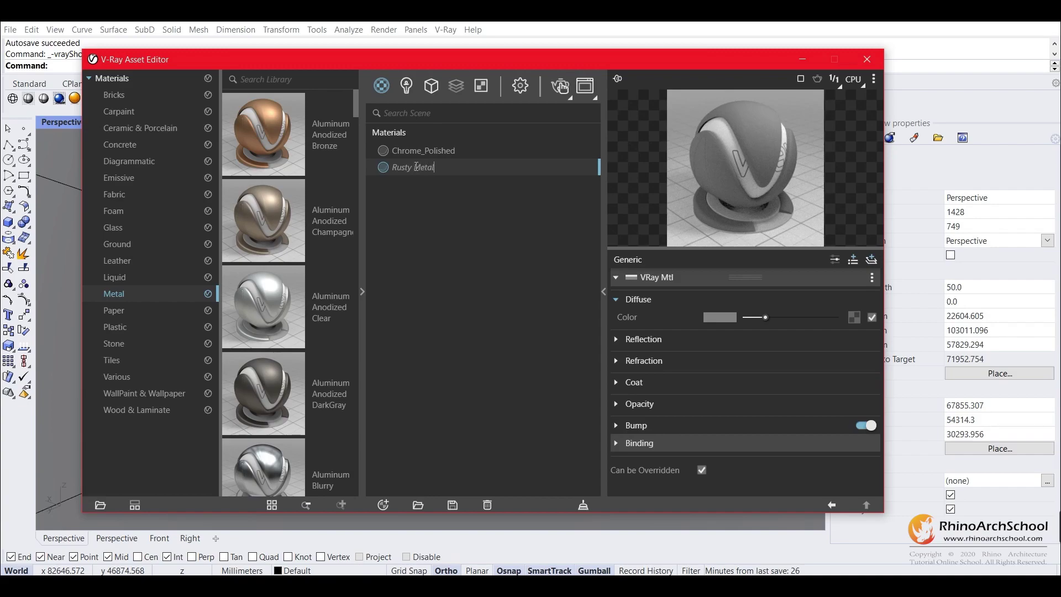
{"action": "key", "text": "Return"}
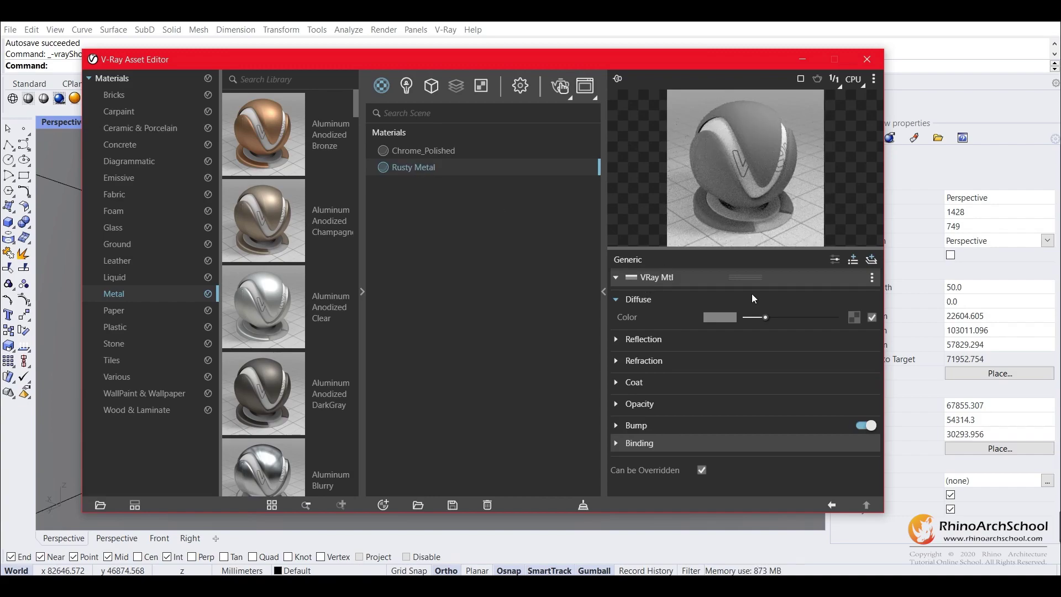
Step: Load rusty-metal-texture-9 from RhinoArchSchool > Resources > 16 Resources as the diffuse bitmap
{"action": "left_click", "coordinate": [854, 316]}
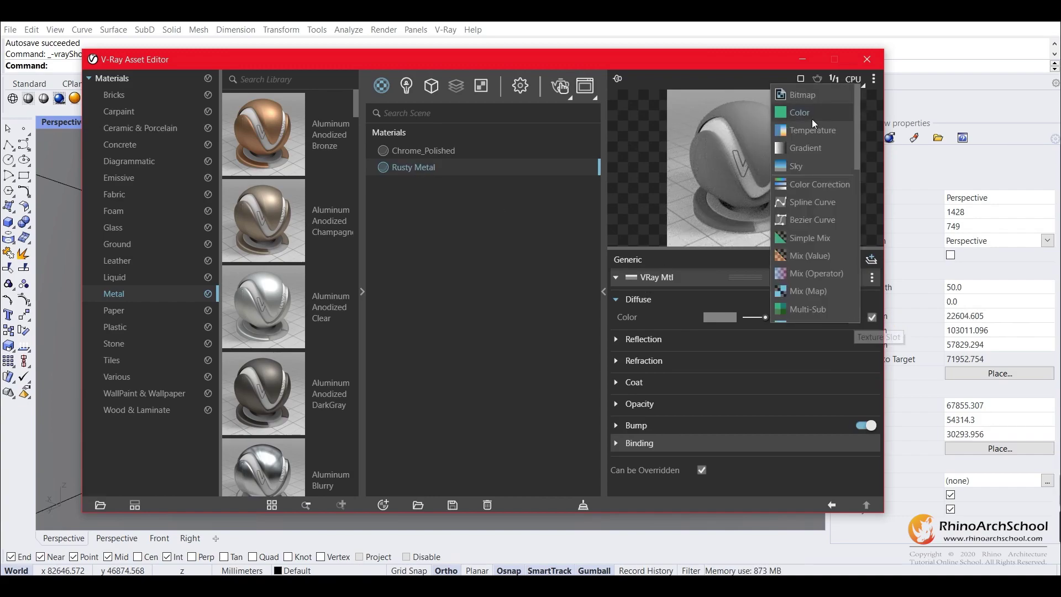
{"action": "left_click", "coordinate": [807, 95]}
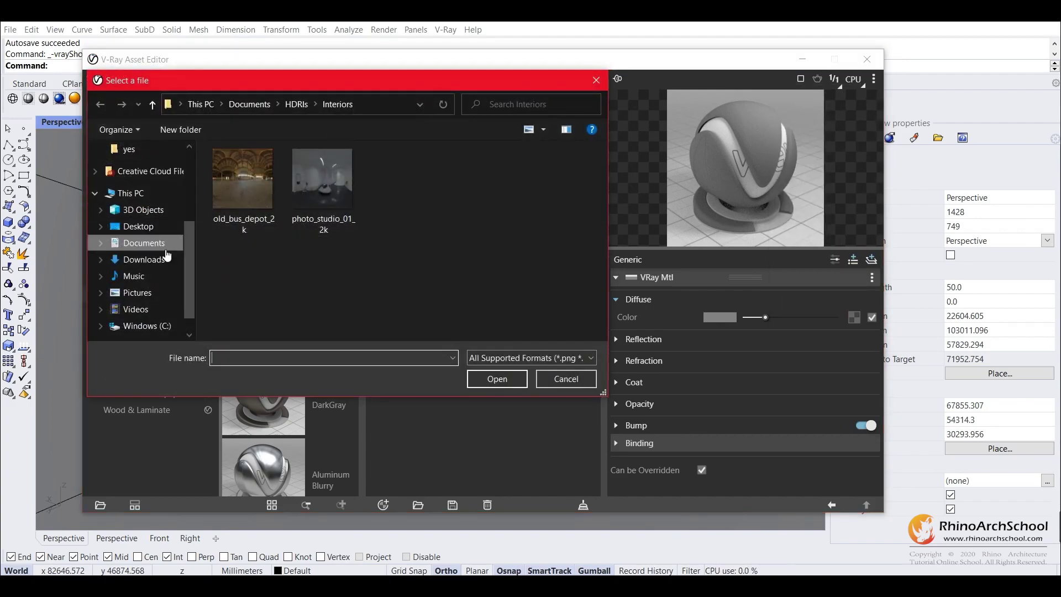
{"action": "left_click", "coordinate": [161, 246]}
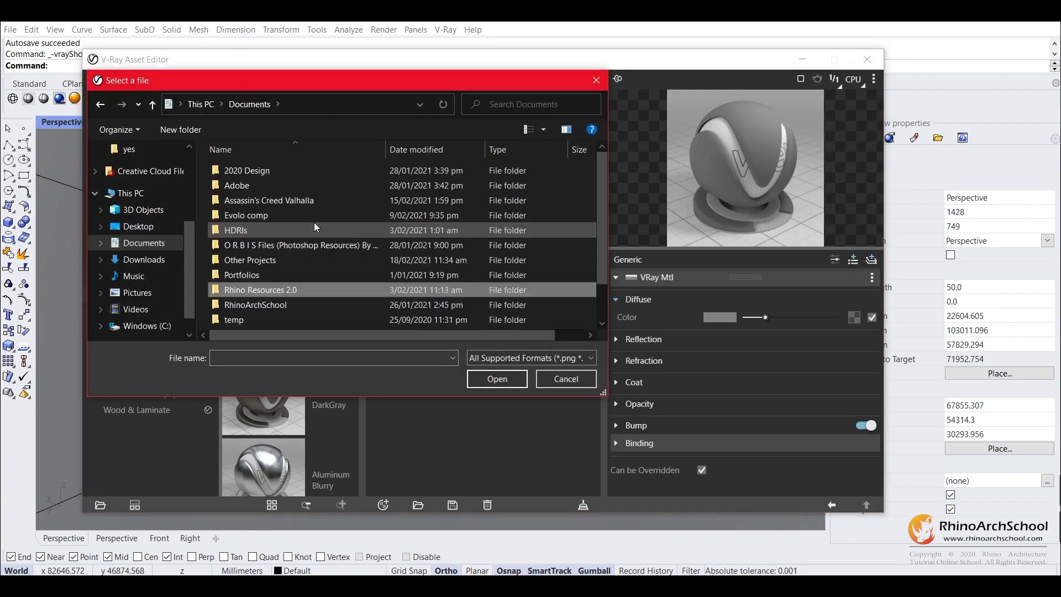
{"action": "left_click", "coordinate": [301, 303]}
{"action": "double_click", "coordinate": [301, 304]}
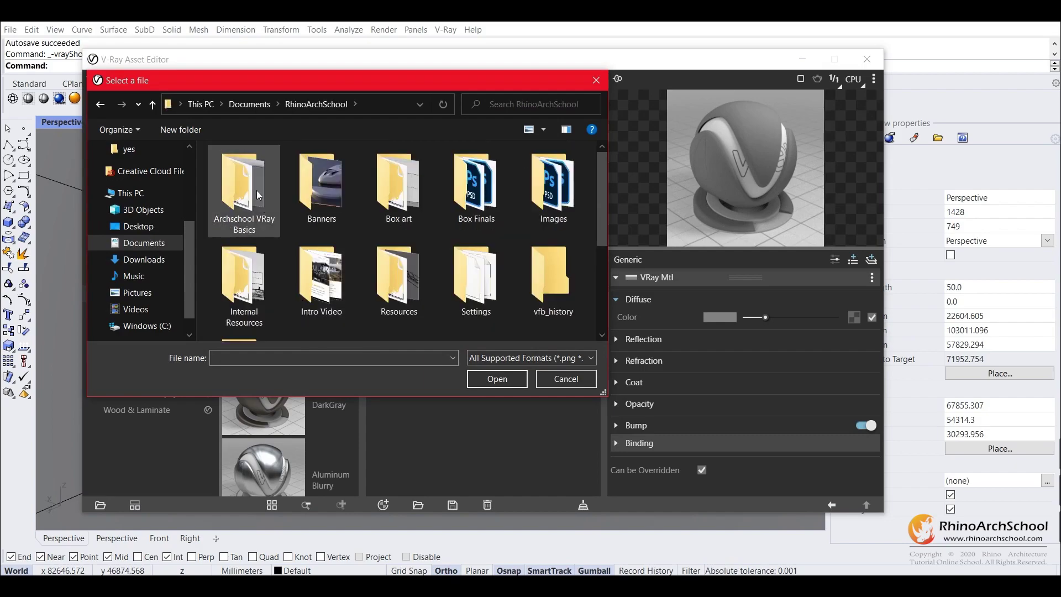
{"action": "scroll", "coordinate": [331, 215], "scroll_direction": "down", "scroll_amount": 1}
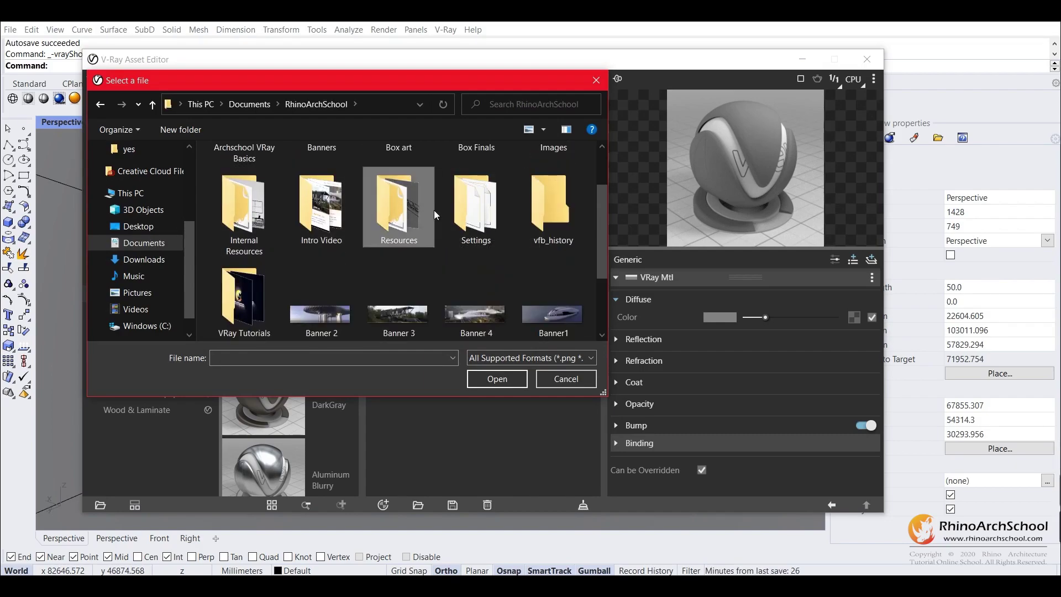
{"action": "double_click", "coordinate": [398, 208]}
{"action": "double_click", "coordinate": [239, 174]}
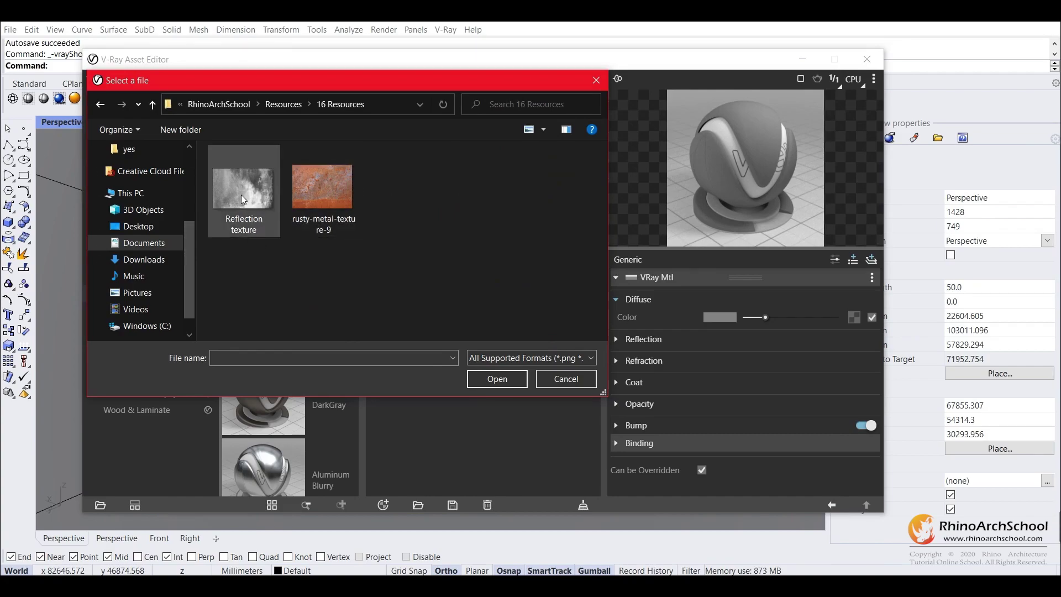
{"action": "left_click", "coordinate": [302, 195]}
{"action": "key", "text": "Return"}
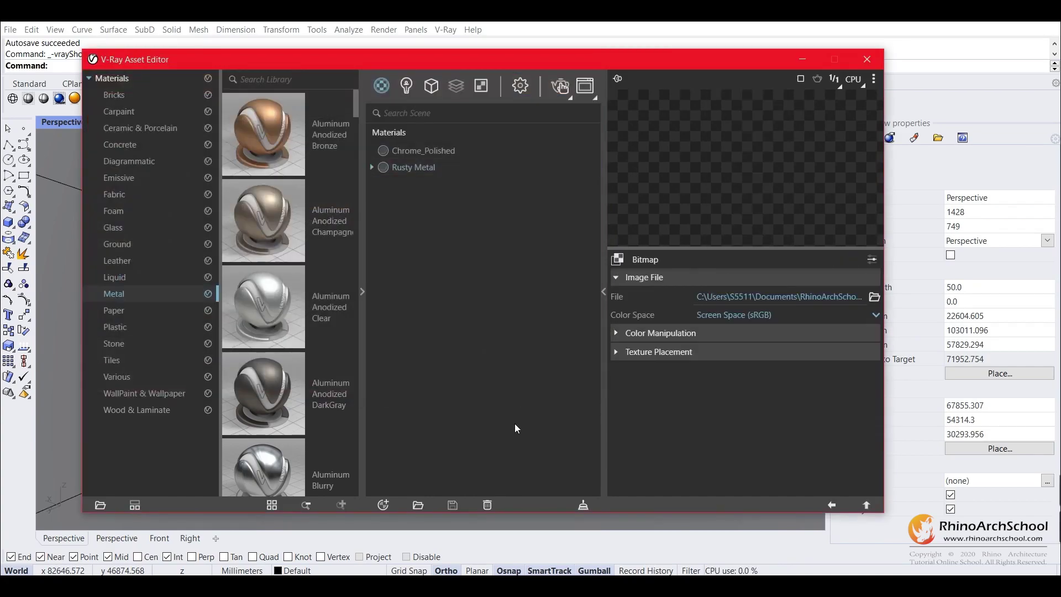
{"action": "left_click", "coordinate": [831, 504]}
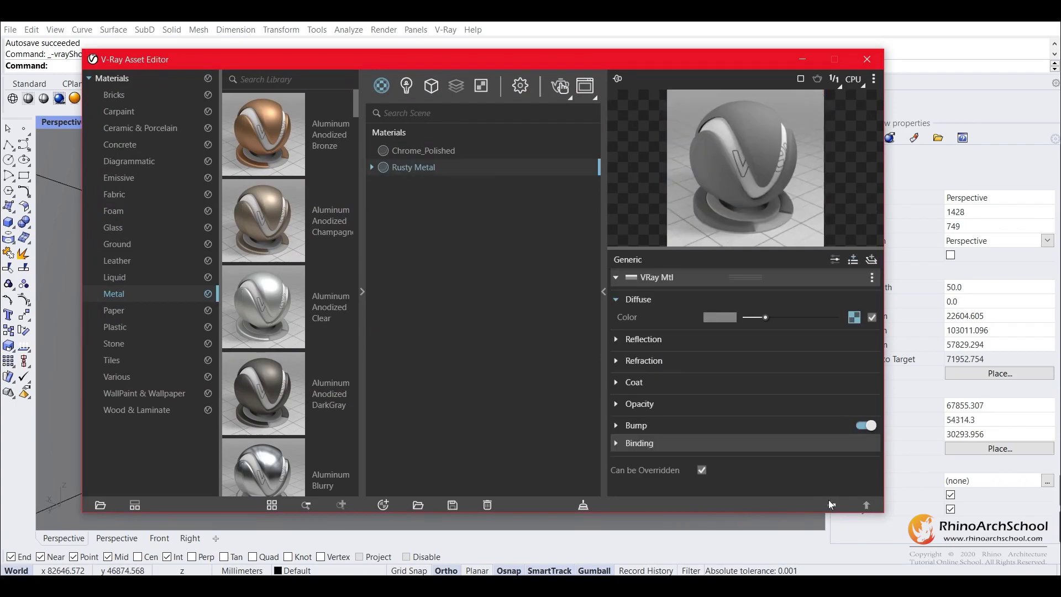
Step: Map the Reflection texture bitmap to reflection colour and paste a copy into reflection glossiness
{"action": "left_click", "coordinate": [616, 339]}
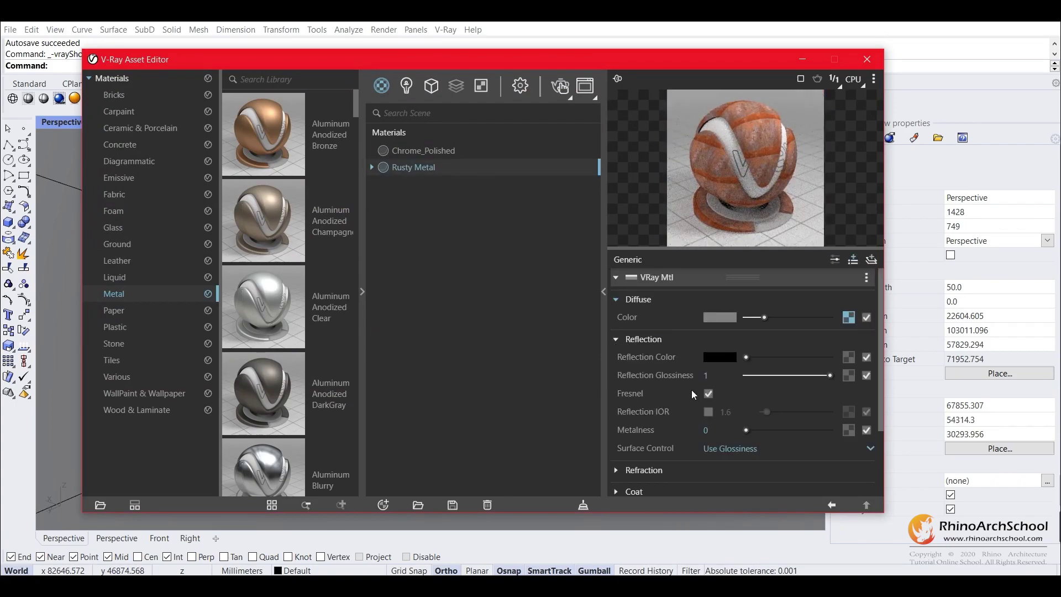
{"action": "left_click", "coordinate": [849, 357]}
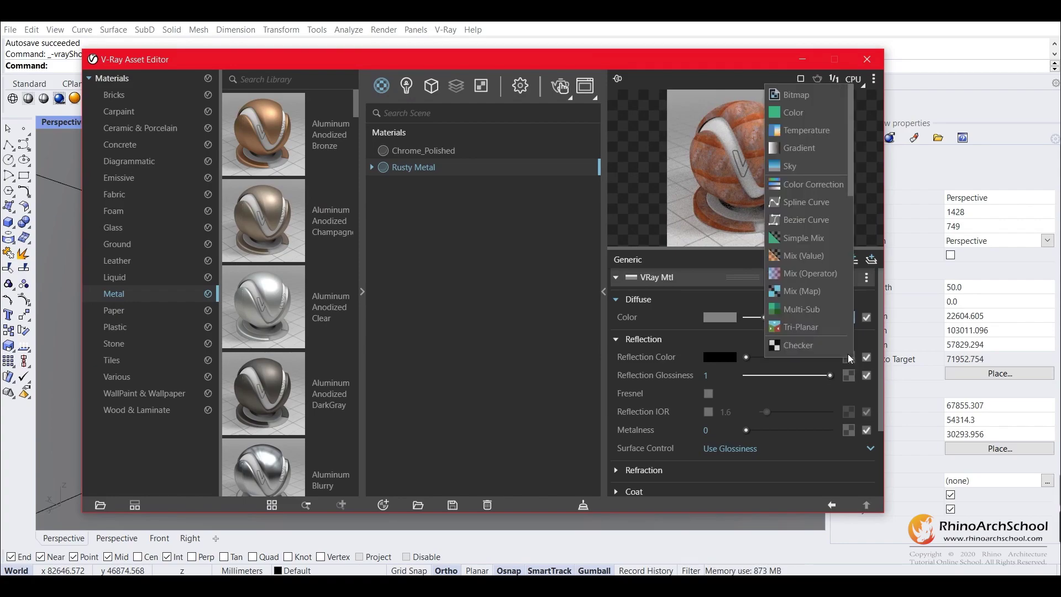
{"action": "left_click", "coordinate": [796, 95]}
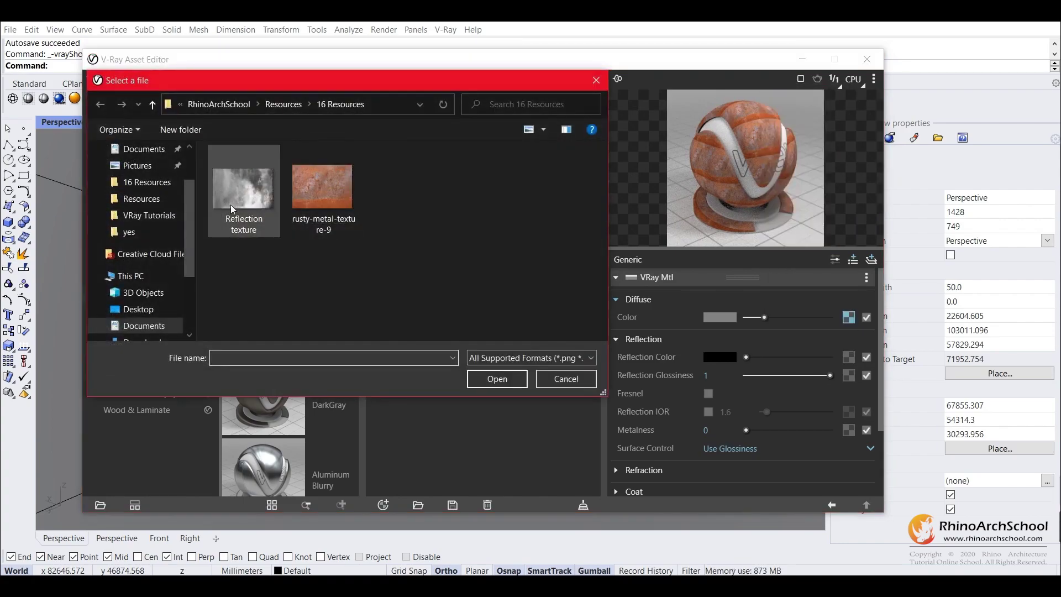
{"action": "left_click", "coordinate": [243, 190]}
{"action": "left_click", "coordinate": [474, 373]}
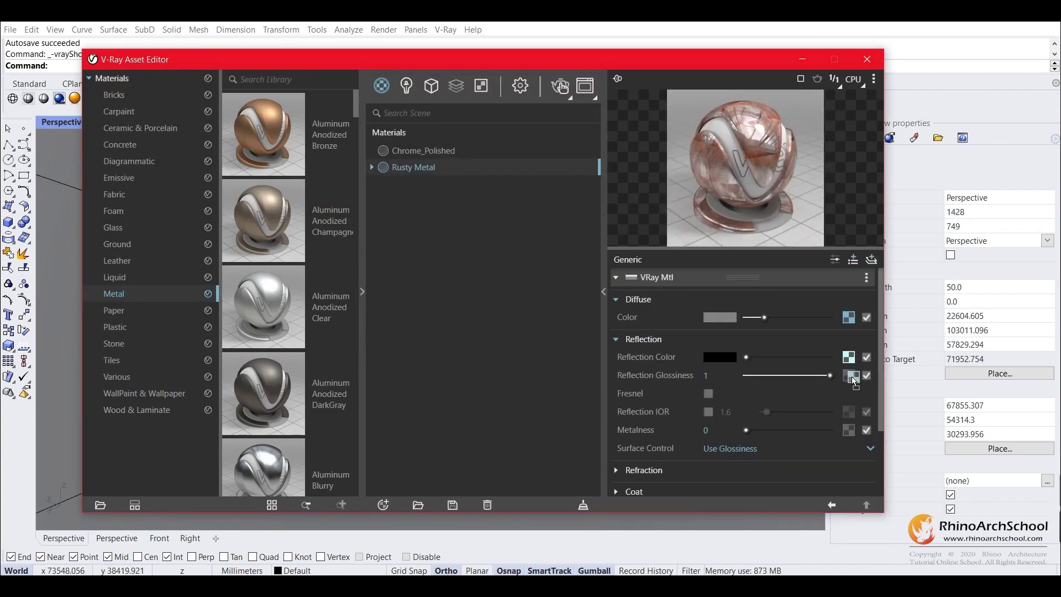
{"action": "right_click", "coordinate": [853, 380]}
{"action": "left_click", "coordinate": [839, 389]}
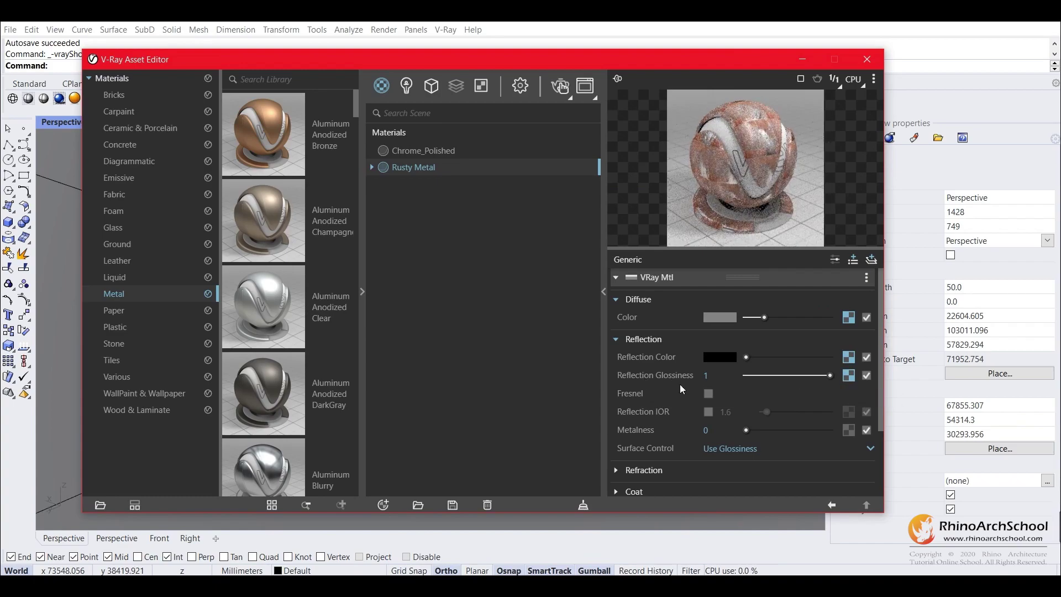
{"action": "scroll", "coordinate": [670, 356], "scroll_direction": "down", "scroll_amount": 6}
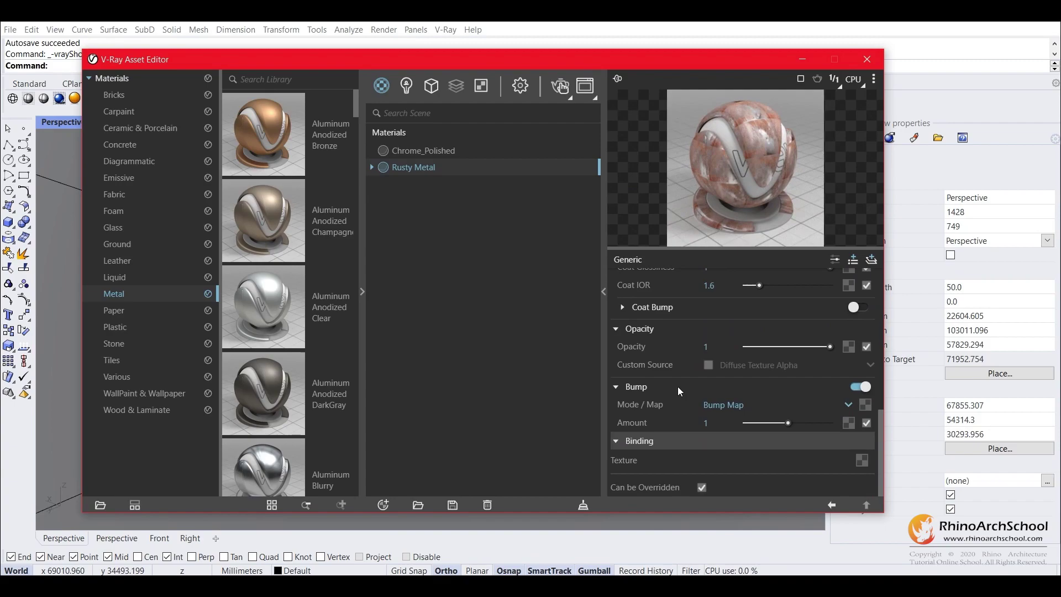
Step: Set a Reflection texture bitmap as the Rusty Metal bump map with bump amount about 1.08
{"action": "left_click", "coordinate": [866, 404]}
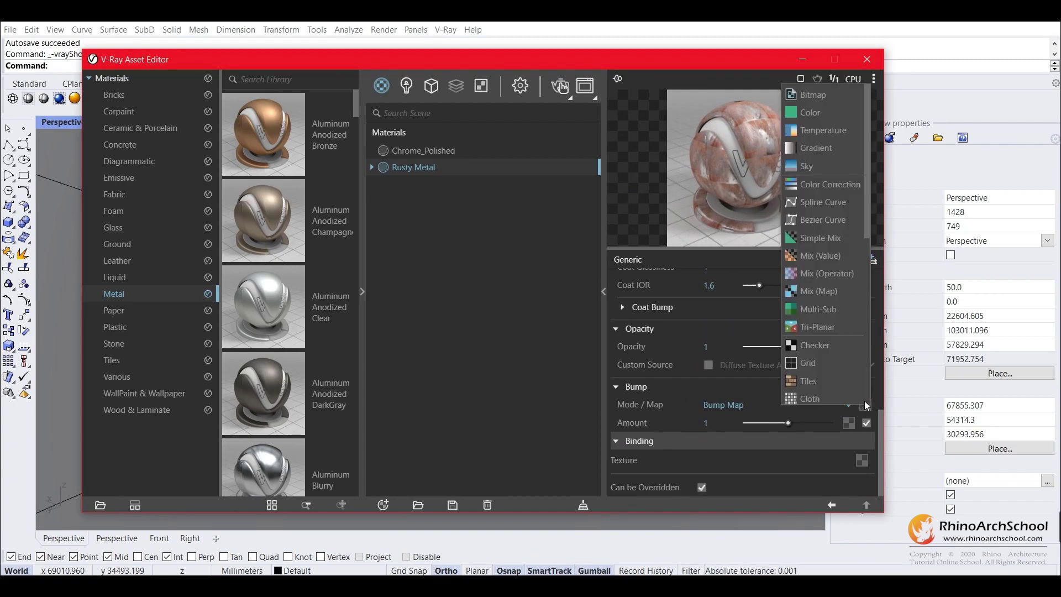
{"action": "left_click", "coordinate": [820, 105]}
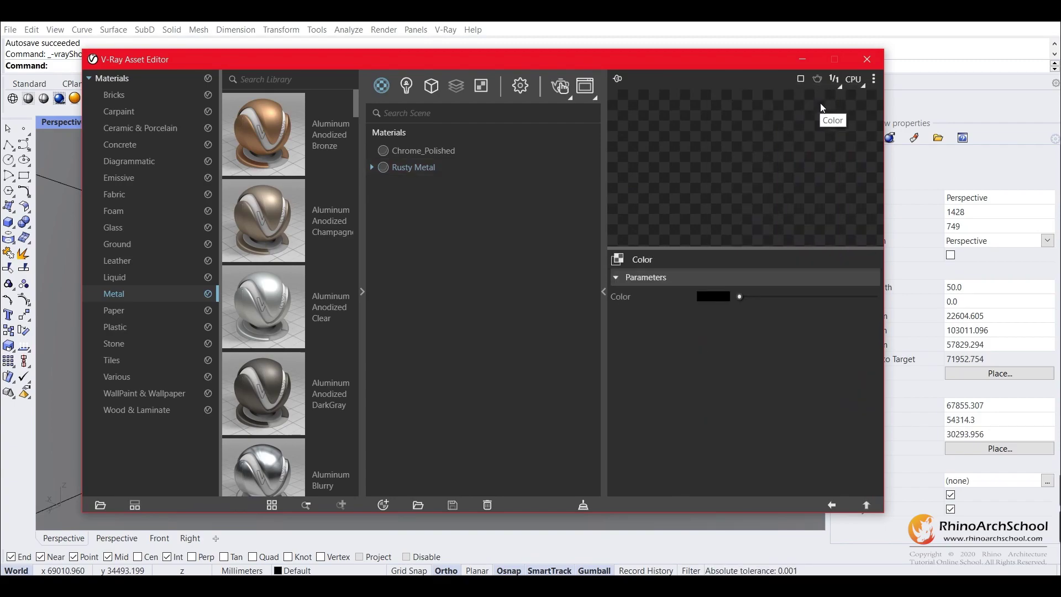
{"action": "left_click", "coordinate": [617, 259]}
{"action": "left_click", "coordinate": [639, 278]}
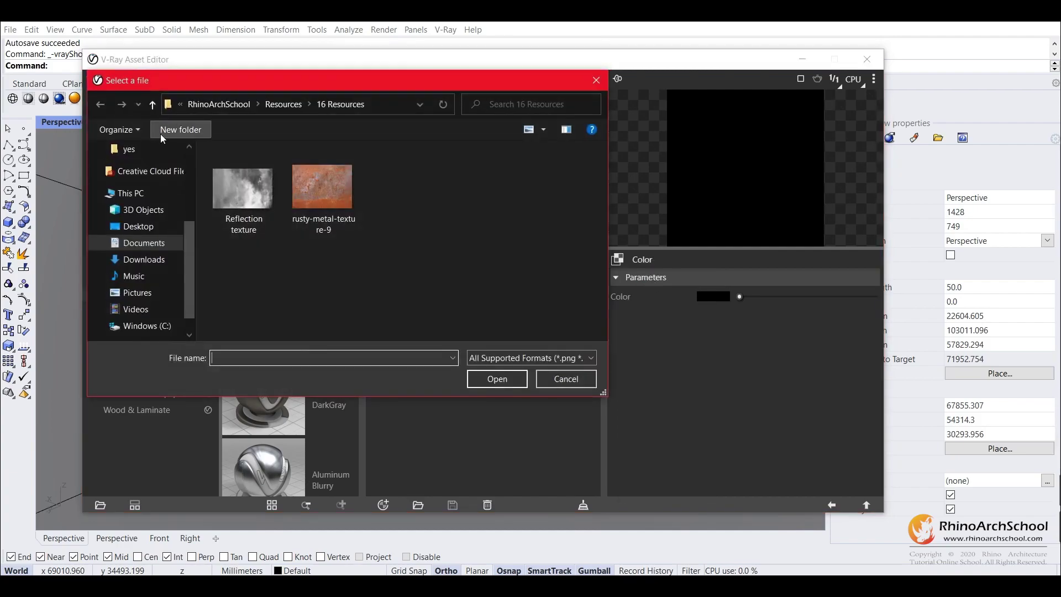
{"action": "double_click", "coordinate": [244, 187]}
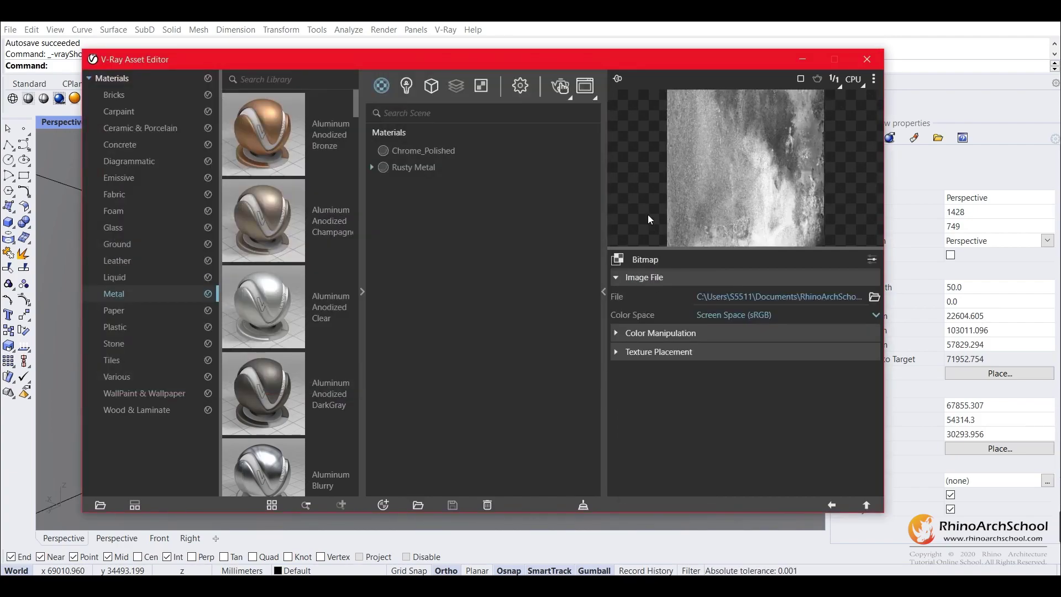
{"action": "left_click", "coordinate": [838, 506]}
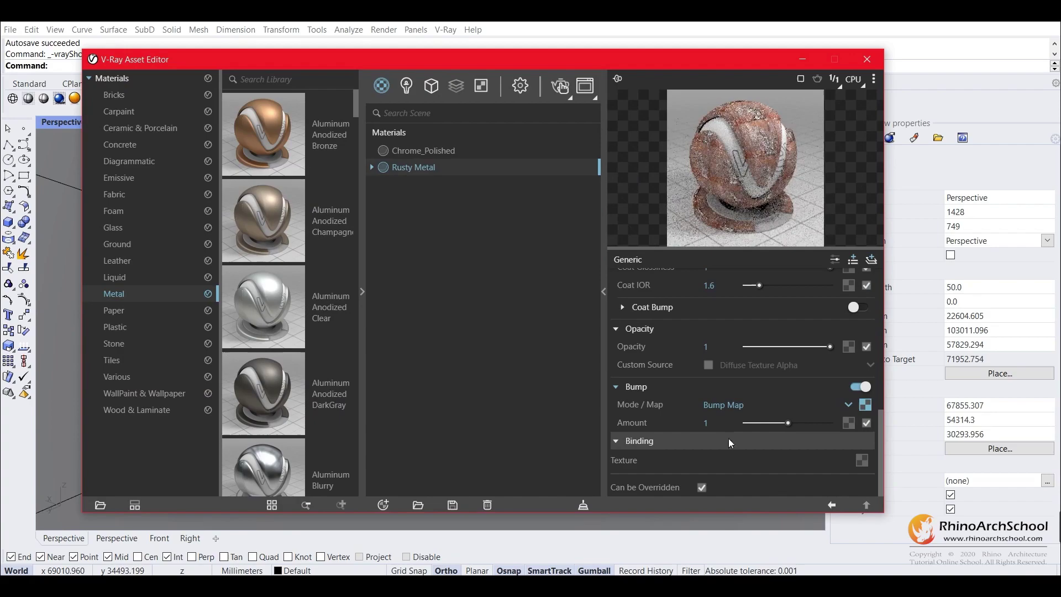
{"action": "left_click_drag", "start_coordinate": [783, 422], "coordinate": [870, 421]}
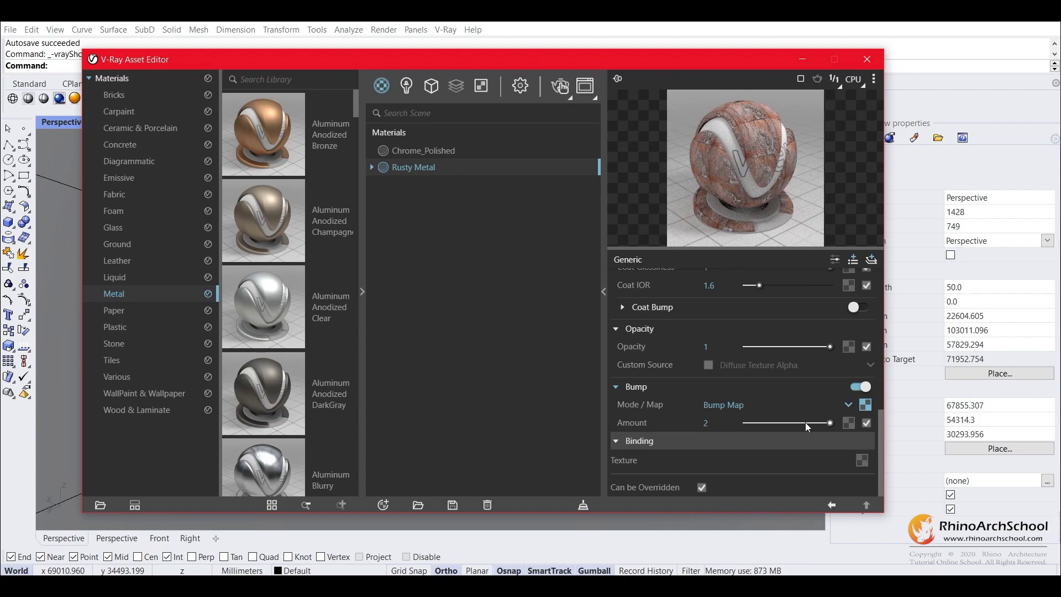
{"action": "left_click_drag", "start_coordinate": [806, 424], "coordinate": [791, 421]}
{"action": "scroll", "coordinate": [693, 395], "scroll_direction": "up", "scroll_amount": 1}
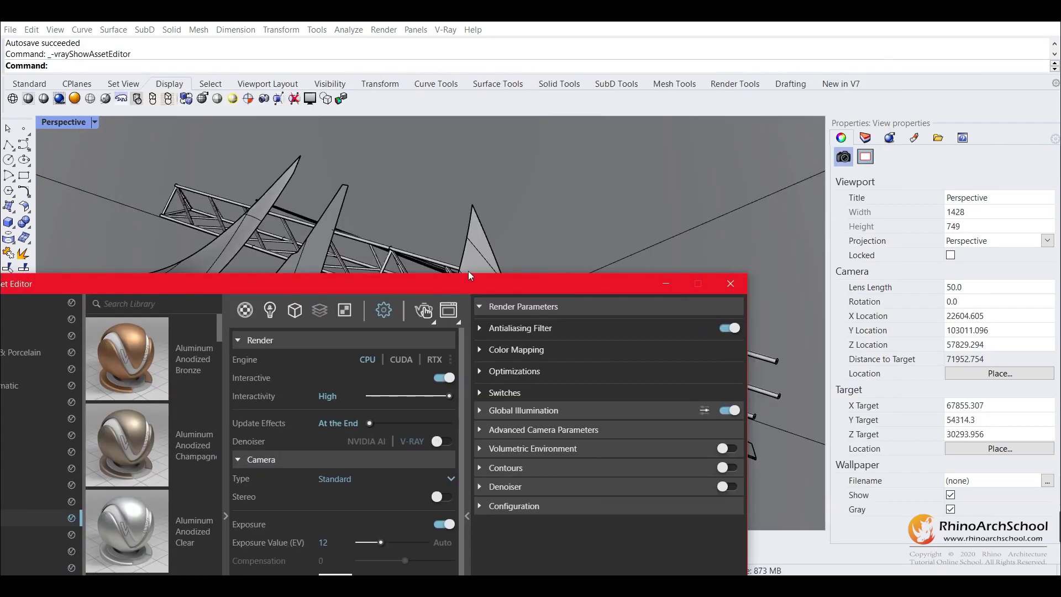
Step: Start a V-Ray render and select all objects except the ground surface
{"action": "left_click", "coordinate": [429, 316]}
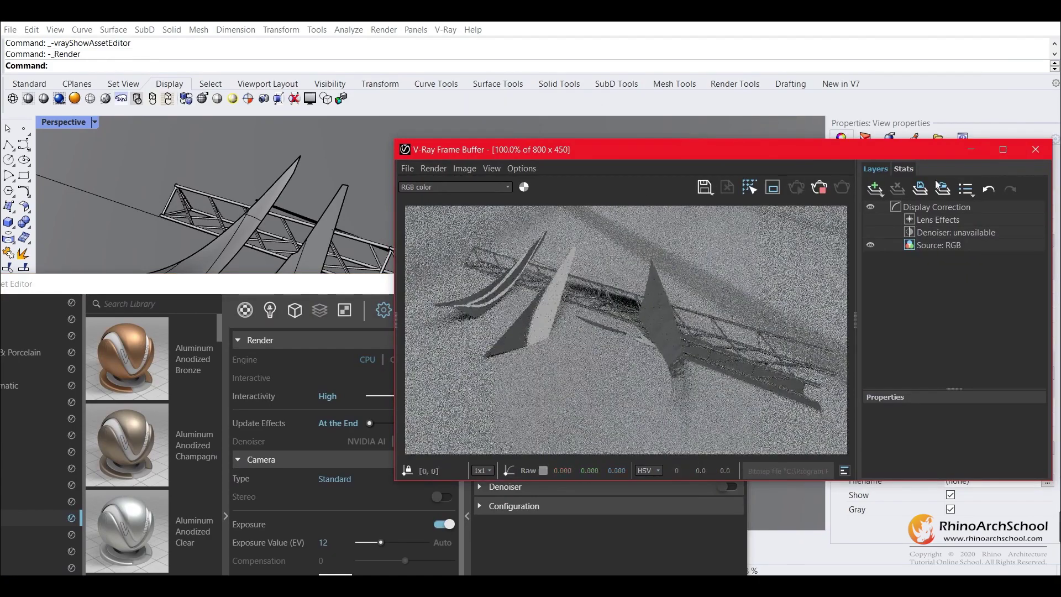
{"action": "left_click", "coordinate": [309, 283]}
{"action": "left_click", "coordinate": [343, 154]}
{"action": "left_click", "coordinate": [343, 159]}
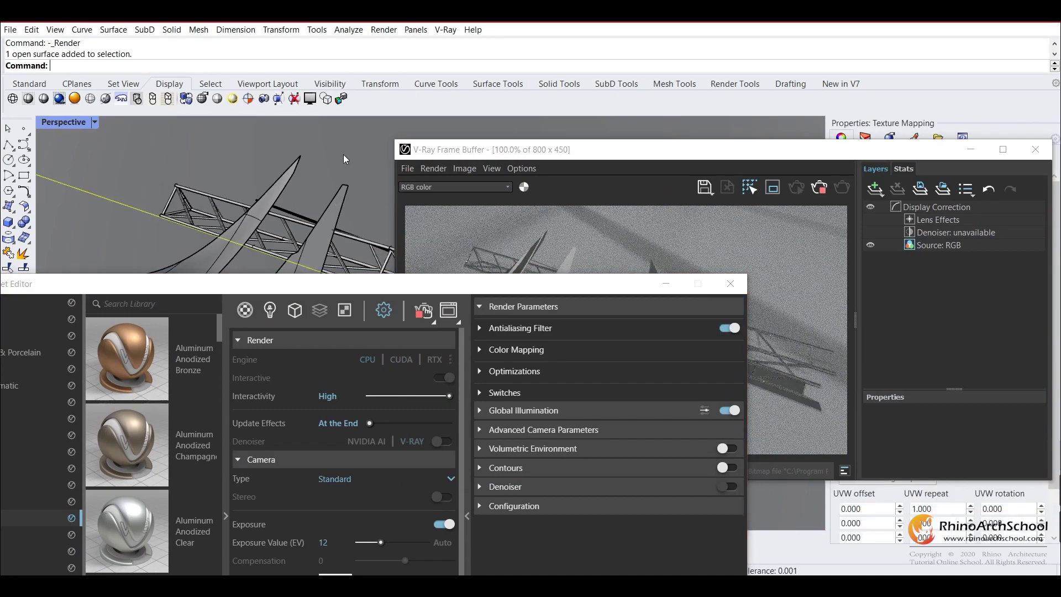
{"action": "key", "text": "ctrl+a"}
{"action": "left_click", "coordinate": [343, 159], "text": "ctrl"}
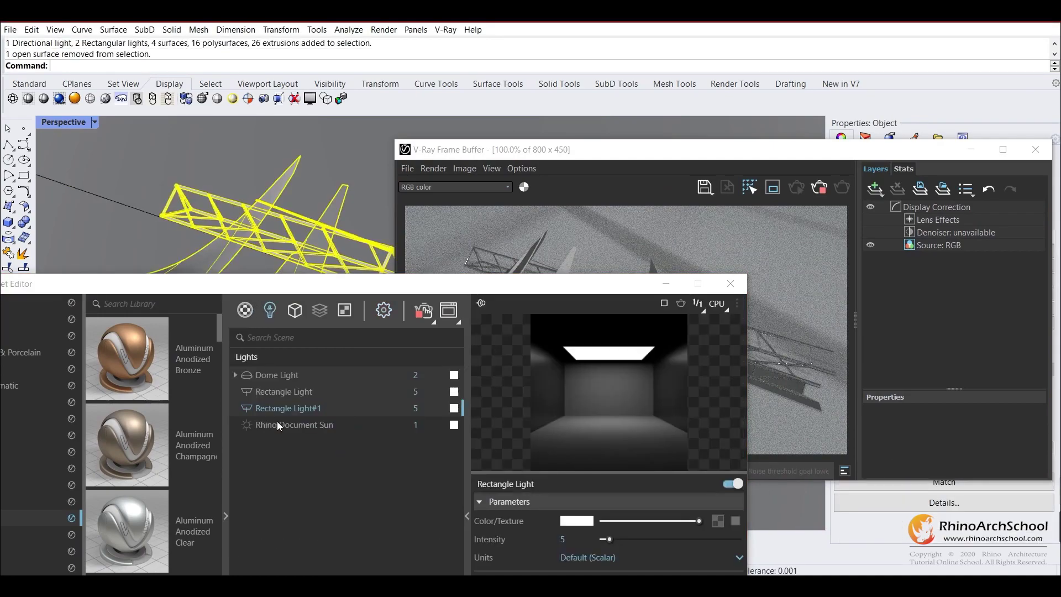
Step: Apply Rusty Metal to the selection and rearrange the editor and render windows
{"action": "left_click", "coordinate": [247, 310]}
{"action": "right_click", "coordinate": [283, 392]}
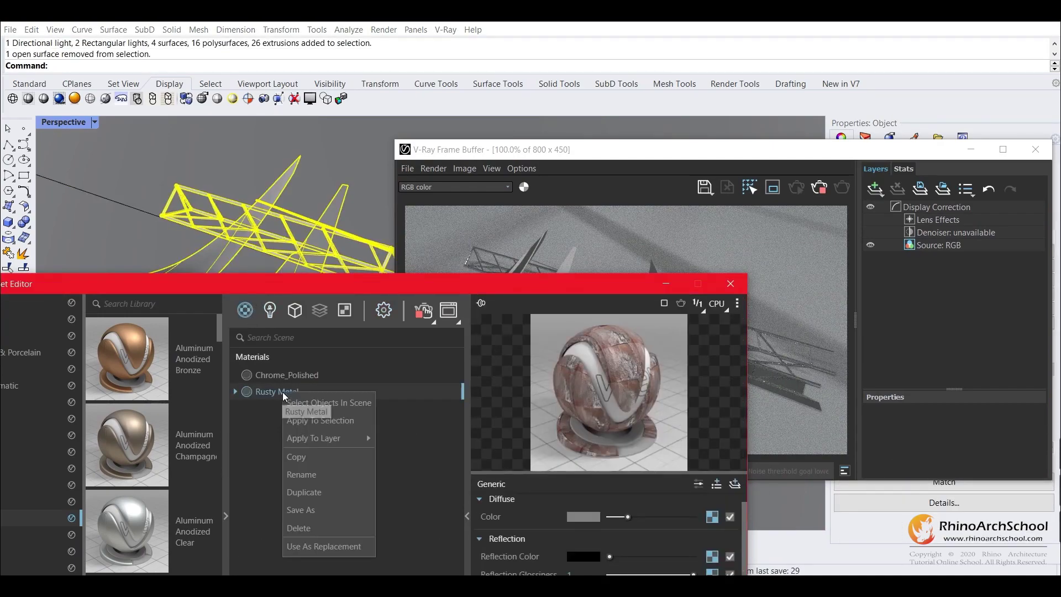
{"action": "left_click", "coordinate": [333, 420]}
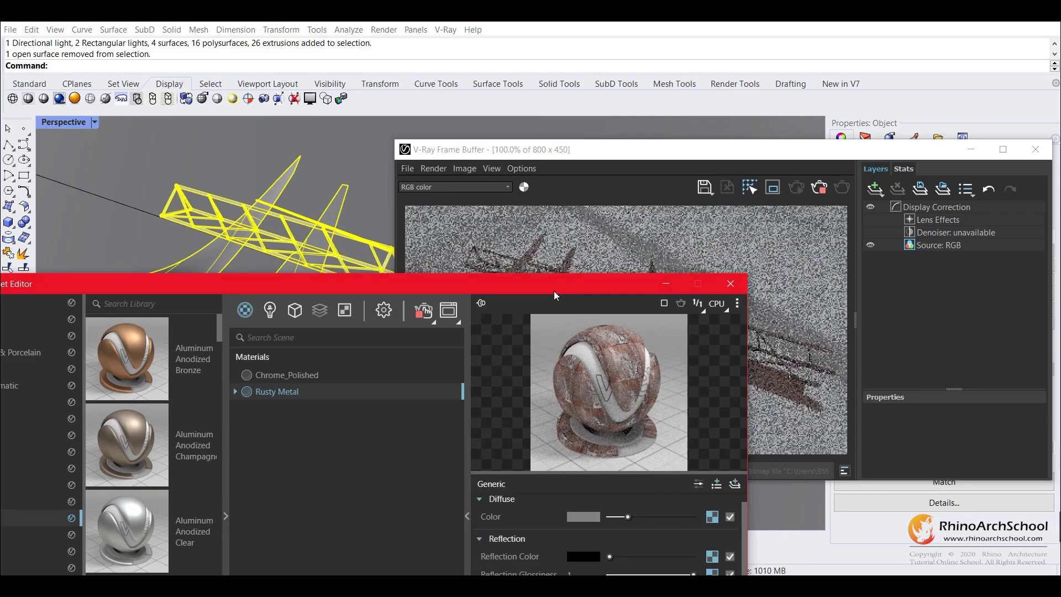
{"action": "left_click_drag", "start_coordinate": [555, 292], "coordinate": [166, 345]}
{"action": "scroll", "coordinate": [555, 328], "scroll_direction": "up", "scroll_amount": 2}
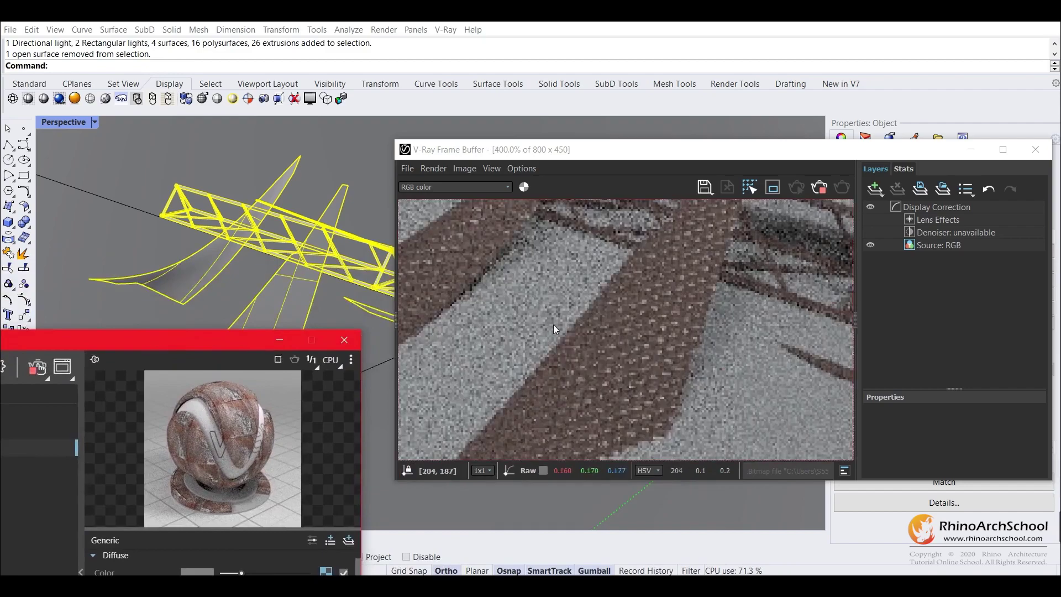
{"action": "scroll", "coordinate": [568, 320], "scroll_direction": "down", "scroll_amount": 2}
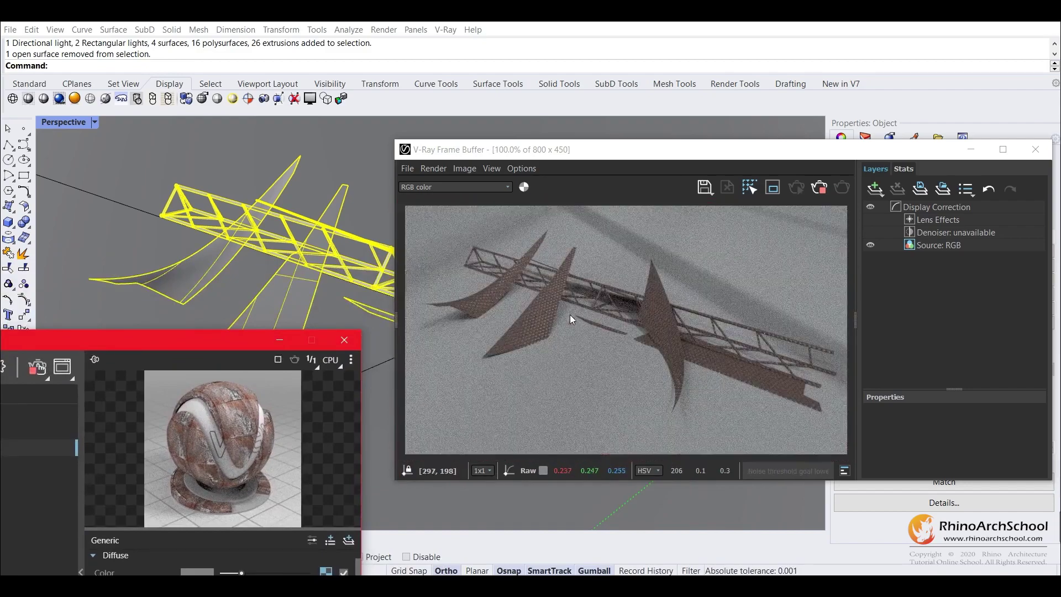
{"action": "left_click_drag", "start_coordinate": [675, 150], "coordinate": [394, 117]}
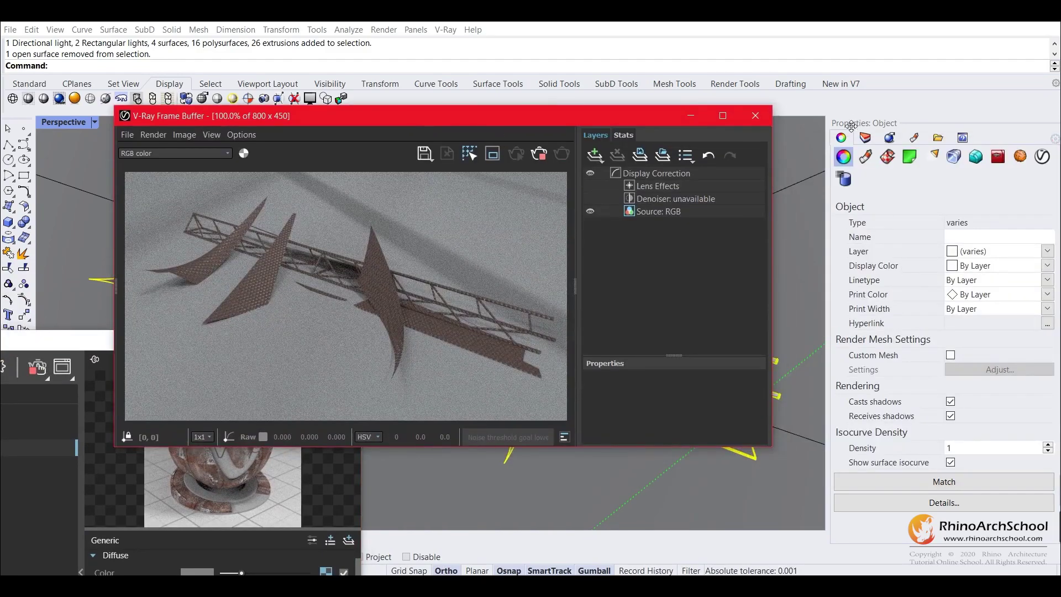
Step: Set the selection's box texture mapping size to 5000 in X, Y and Z
{"action": "left_click", "coordinate": [865, 158]}
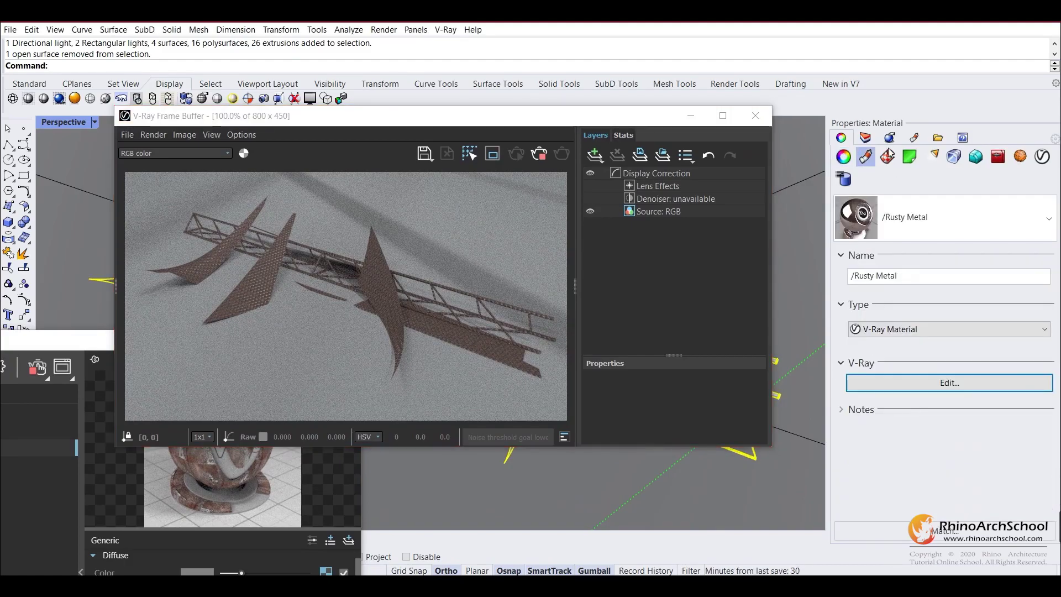
{"action": "left_click", "coordinate": [887, 157]}
{"action": "double_click", "coordinate": [921, 383]}
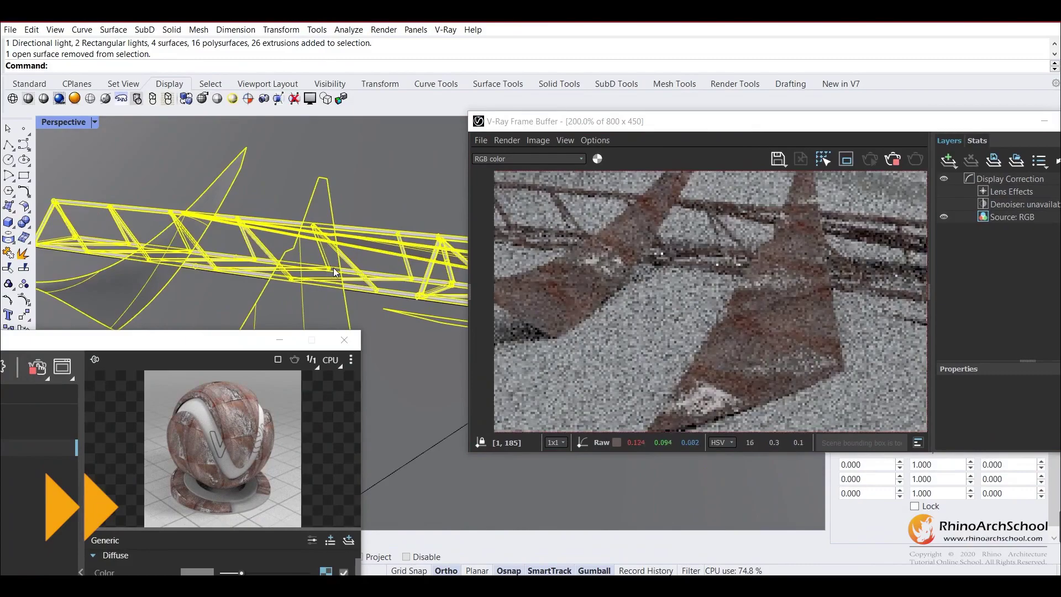
{"action": "right_click_drag", "start_coordinate": [333, 271], "coordinate": [377, 207]}
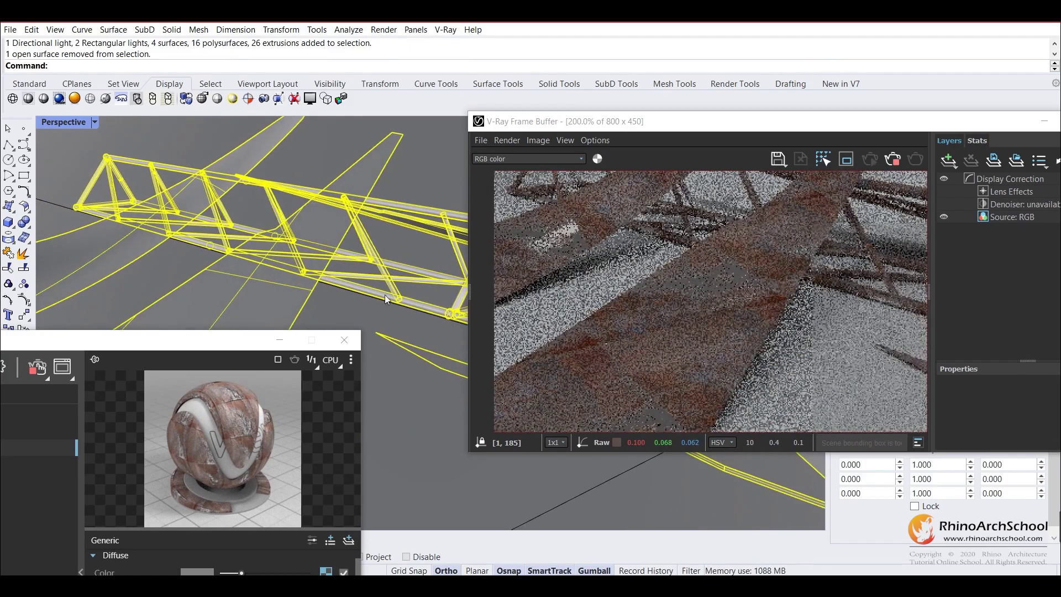
{"action": "right_click_drag", "start_coordinate": [339, 275], "coordinate": [330, 264]}
Step: Close the V-Ray Frame Buffer and bring the Asset Editor back into view
{"action": "left_click_drag", "start_coordinate": [836, 121], "coordinate": [681, 83]}
{"action": "left_click", "coordinate": [953, 84]}
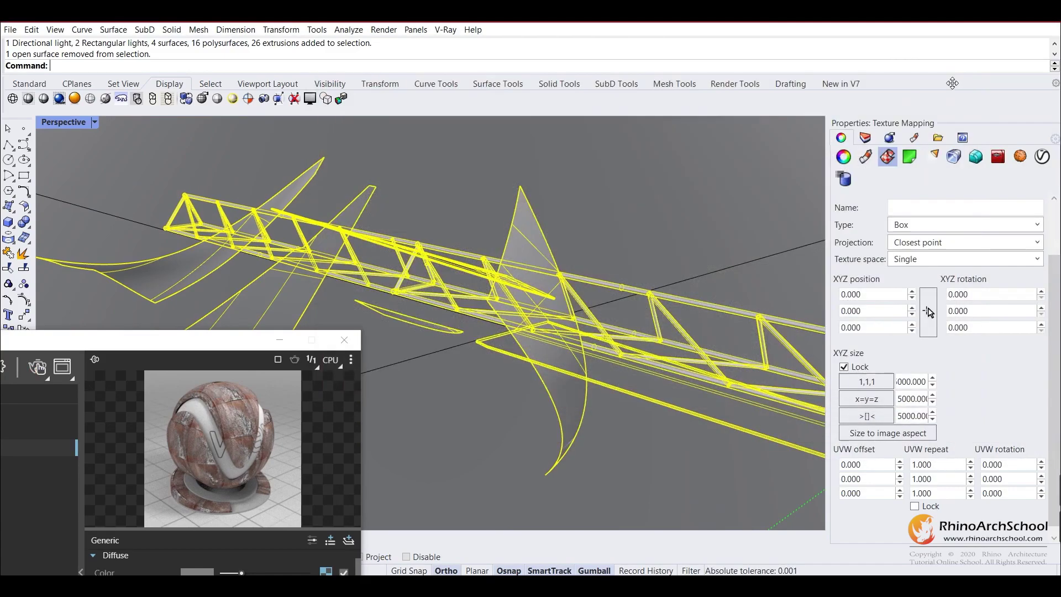
{"action": "left_click_drag", "start_coordinate": [243, 352], "coordinate": [616, 114]}
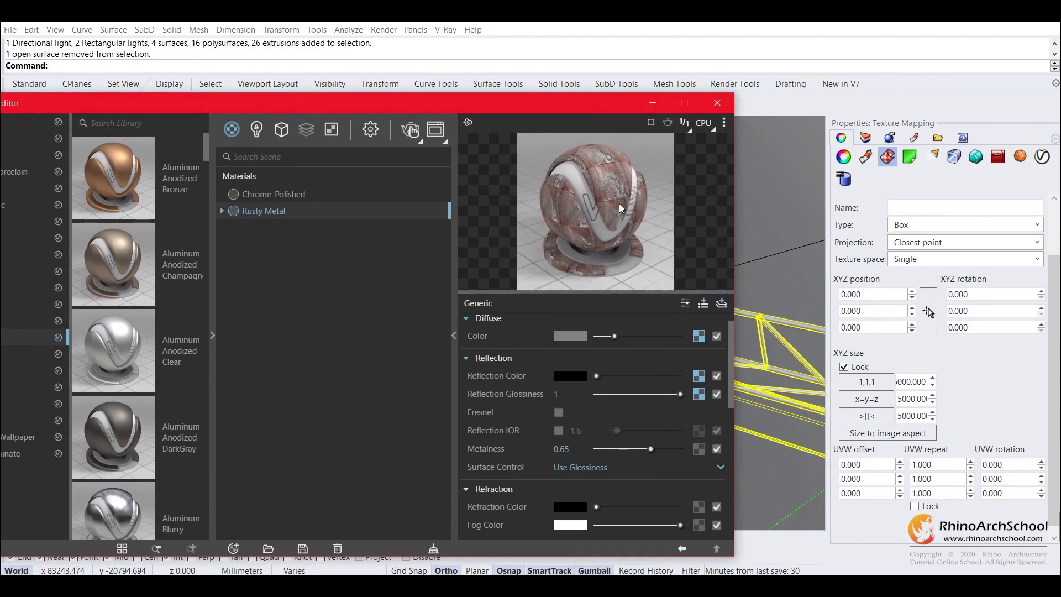
Step: Swap the diffuse bitmap to Seamless-Rust-Texture and render the scene again
{"action": "left_click", "coordinate": [699, 336]}
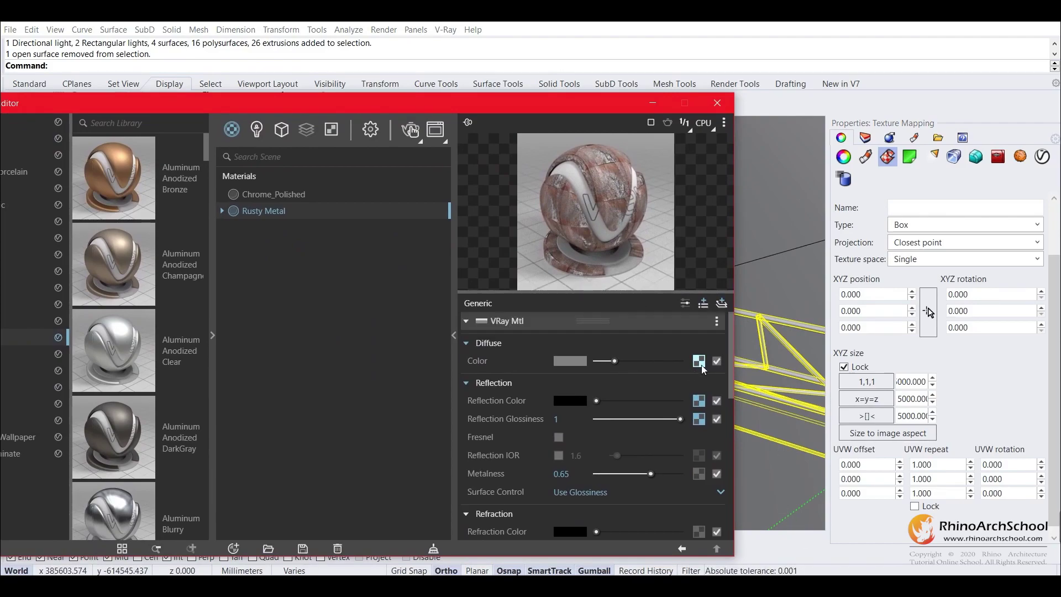
{"action": "left_click", "coordinate": [724, 342]}
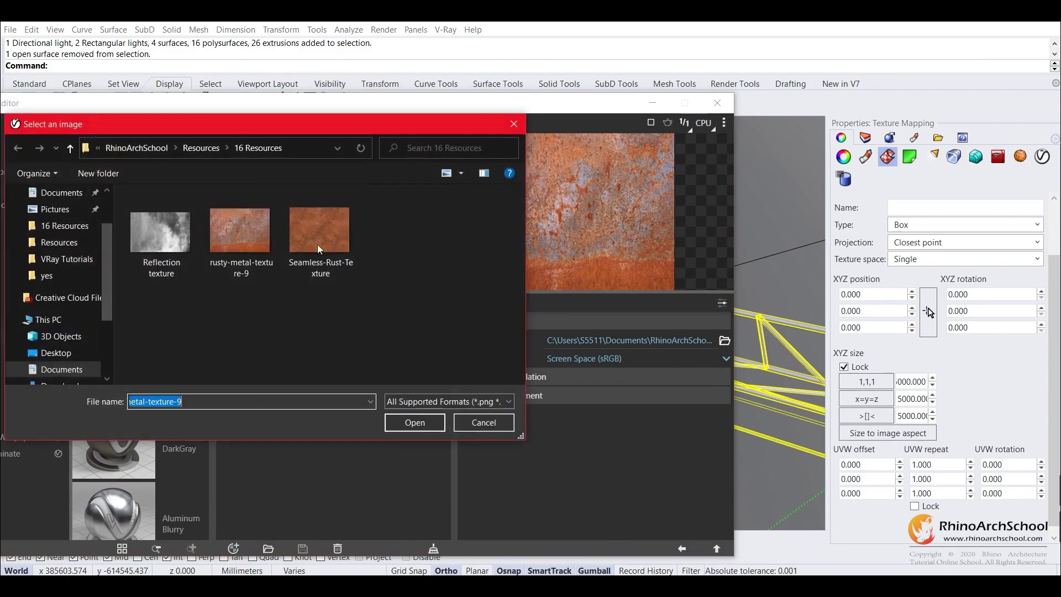
{"action": "left_click", "coordinate": [297, 229]}
{"action": "left_click", "coordinate": [407, 420]}
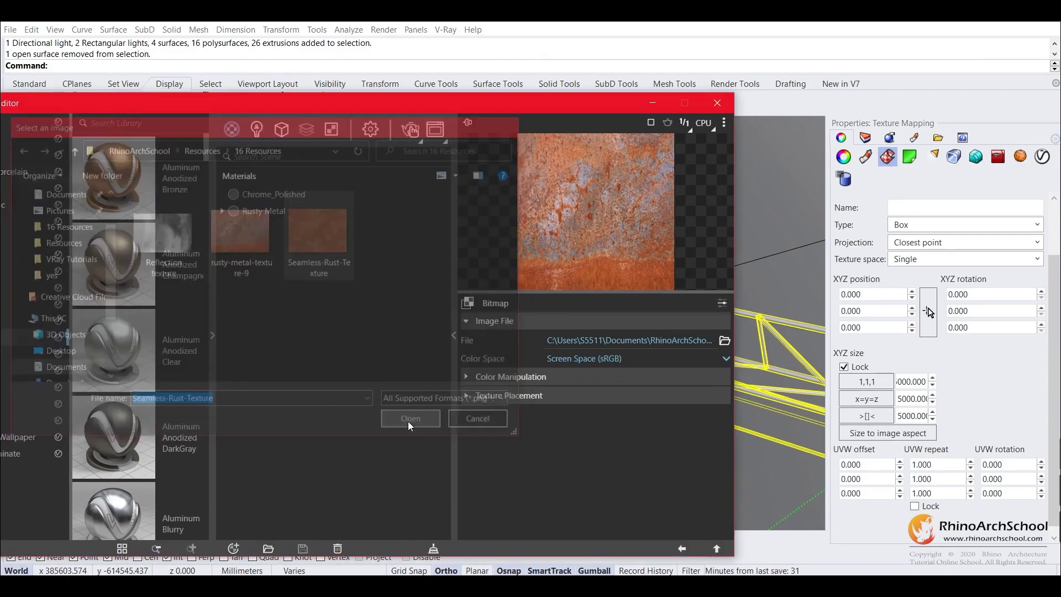
{"action": "left_click", "coordinate": [683, 547]}
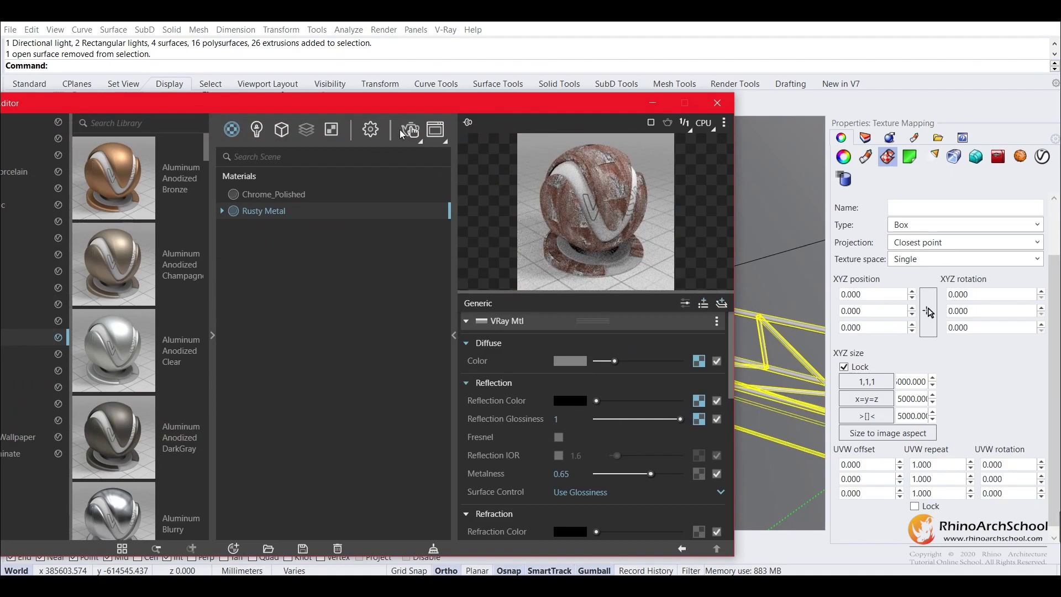
{"action": "left_click", "coordinate": [370, 130]}
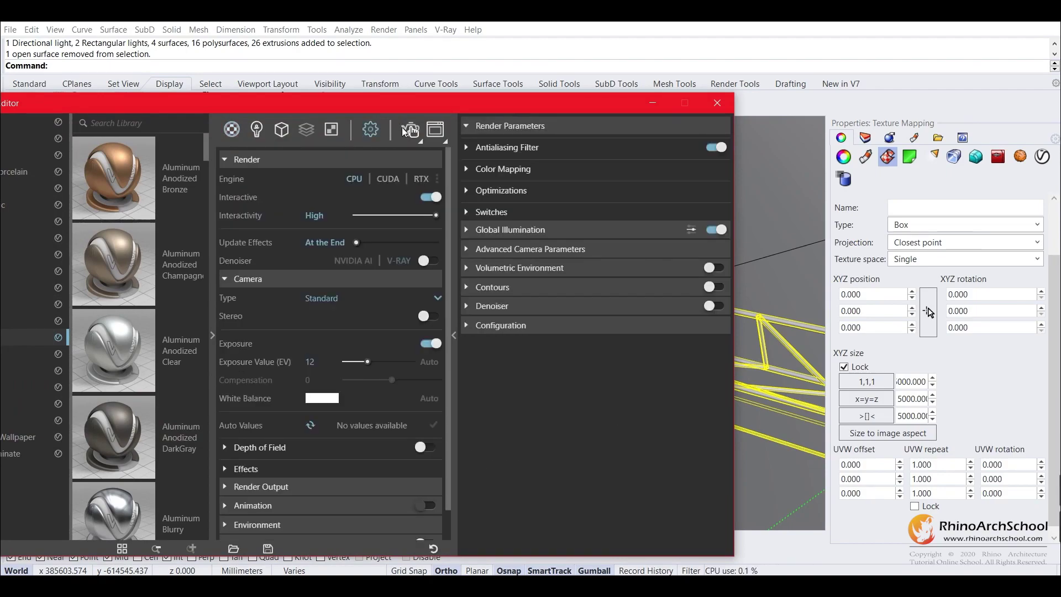
{"action": "left_click", "coordinate": [411, 131]}
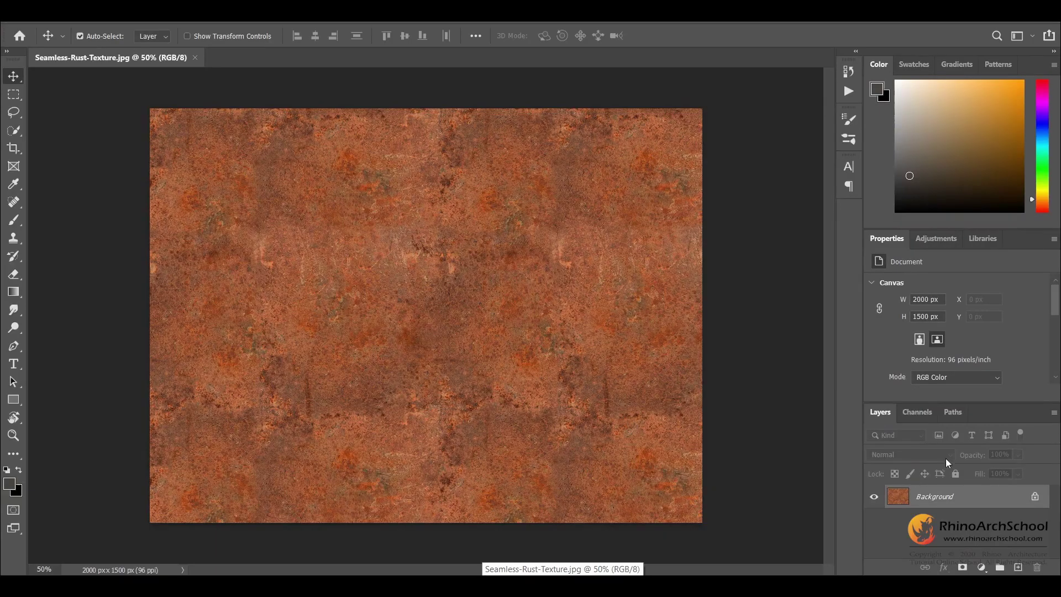
Step: Unlock the background, duplicate it, hide Layer 0 and rotate the copy 180°
{"action": "left_click", "coordinate": [1035, 497]}
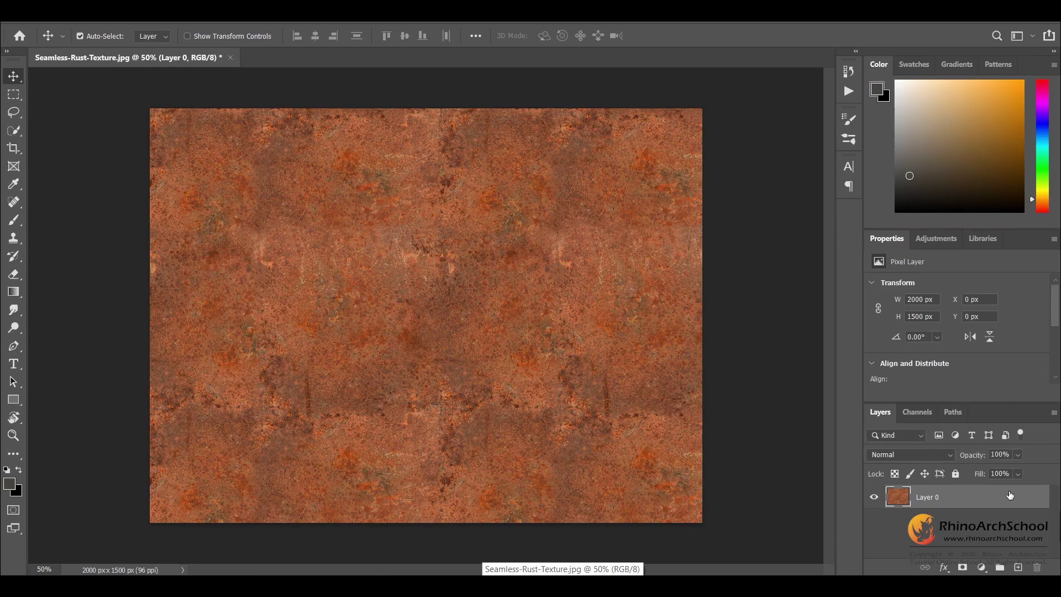
{"action": "key", "text": "ctrl+j"}
{"action": "left_click", "coordinate": [874, 521]}
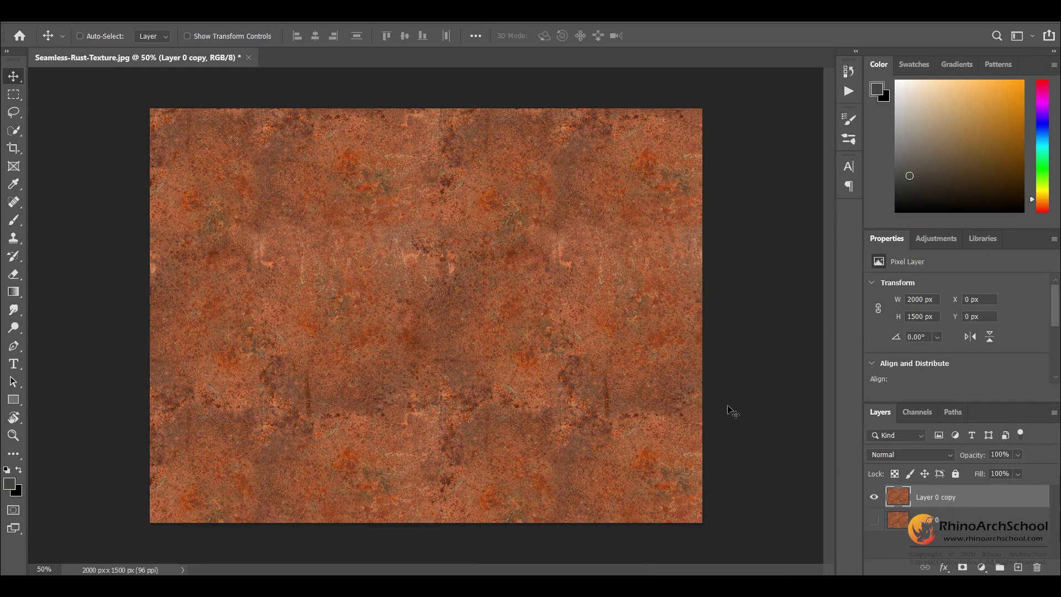
{"action": "key", "text": "ctrl+t"}
{"action": "left_click_drag", "start_coordinate": [714, 105], "coordinate": [98, 502]}
{"action": "key", "text": "Return"}
Step: Fully desaturate the copied layer with Hue/Saturation at -100
{"action": "left_click", "coordinate": [75, 12]}
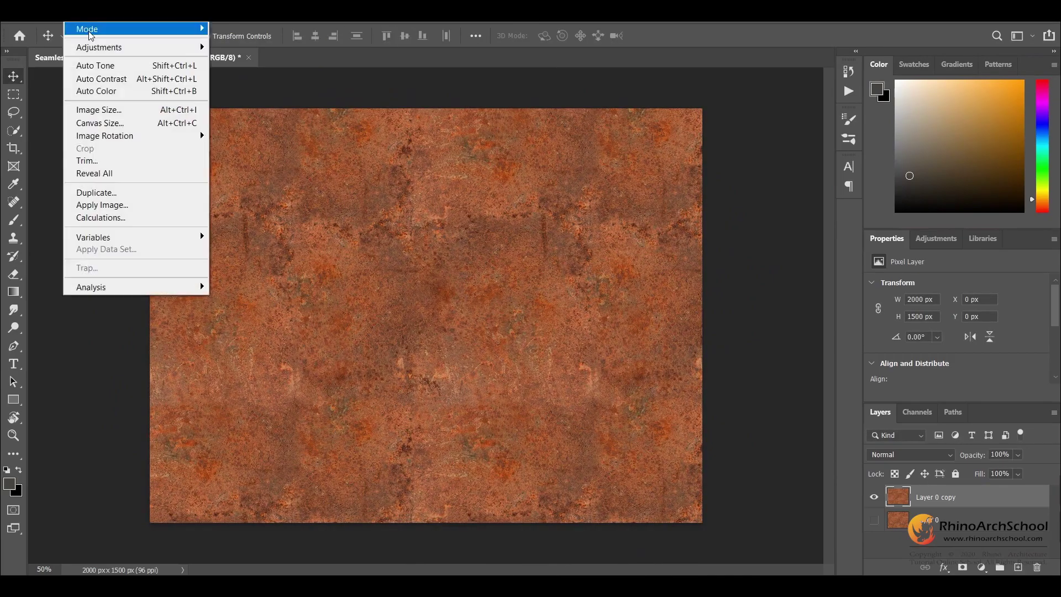
{"action": "mouse_move", "coordinate": [94, 46]}
{"action": "left_click", "coordinate": [296, 119]}
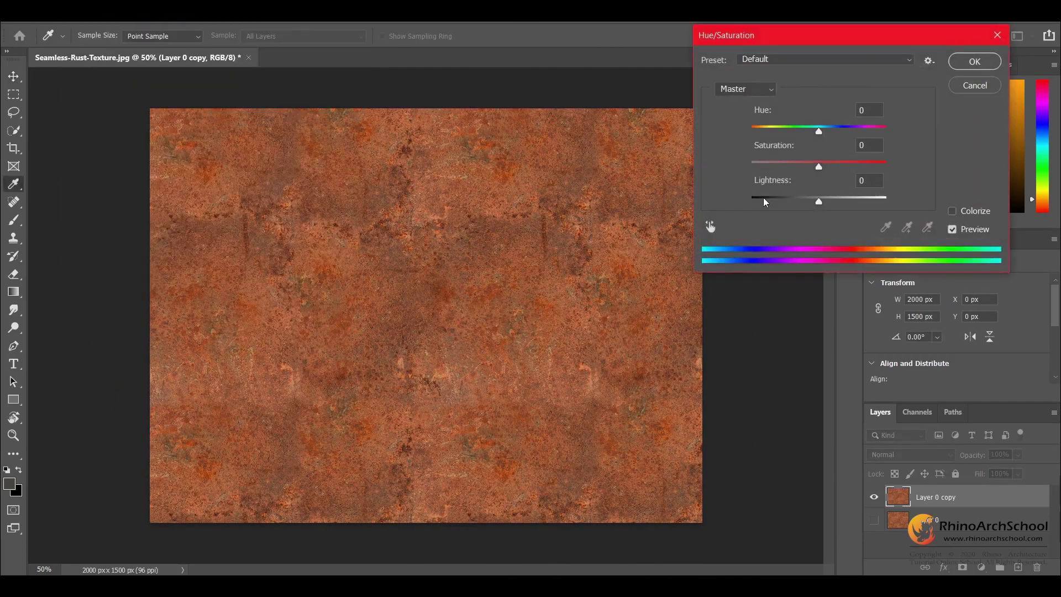
{"action": "left_click_drag", "start_coordinate": [819, 166], "coordinate": [750, 166]}
{"action": "left_click", "coordinate": [974, 62]}
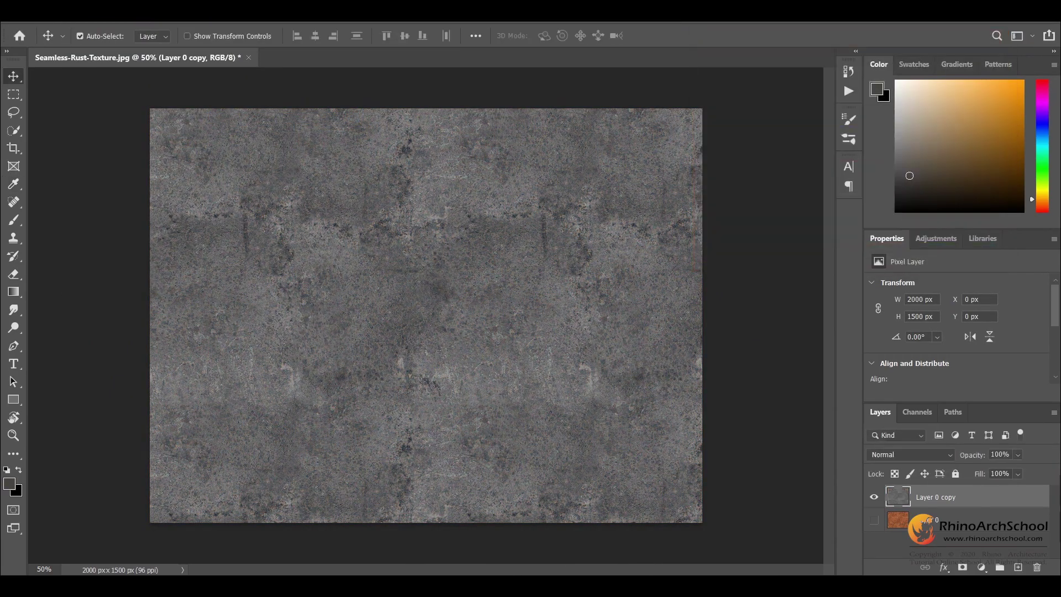
Step: Brighten the grey layer with an Exposure adjustment of +0.97
{"action": "left_click", "coordinate": [75, 12]}
{"action": "mouse_move", "coordinate": [100, 47]}
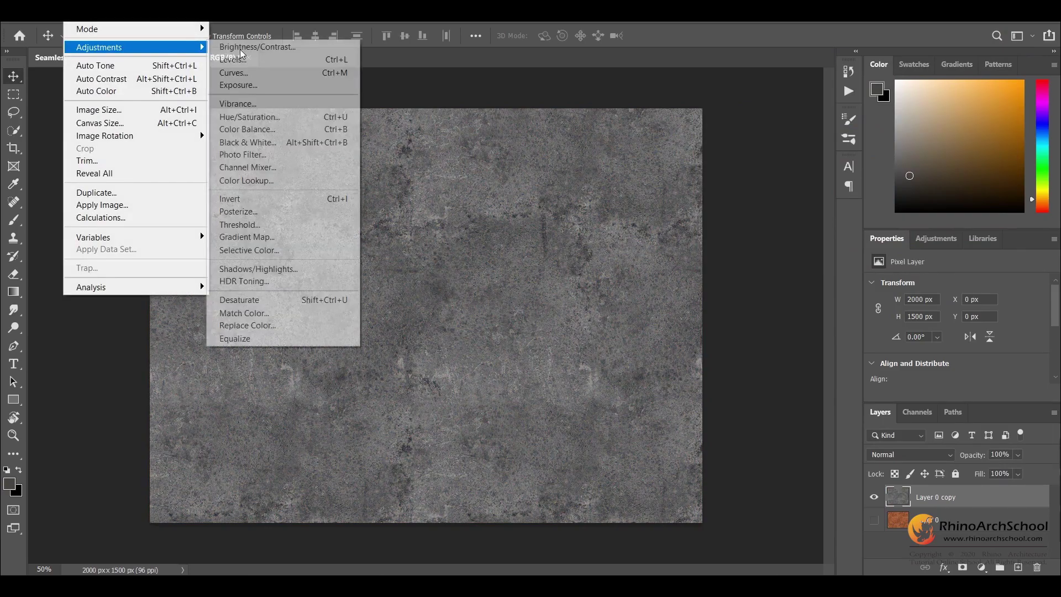
{"action": "left_click", "coordinate": [292, 86]}
{"action": "left_click_drag", "start_coordinate": [776, 107], "coordinate": [788, 106]}
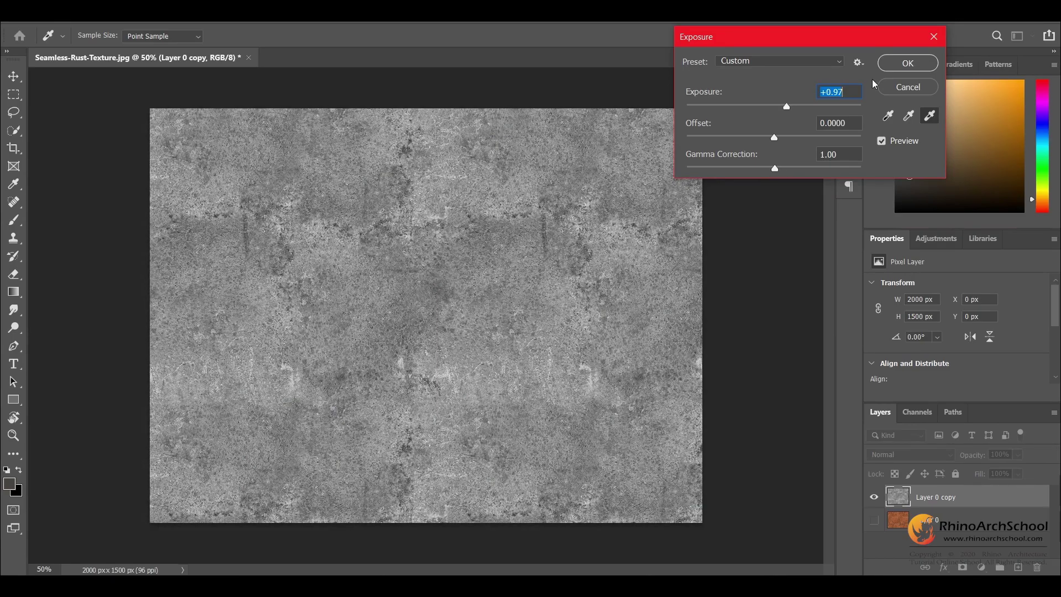
{"action": "left_click", "coordinate": [903, 67]}
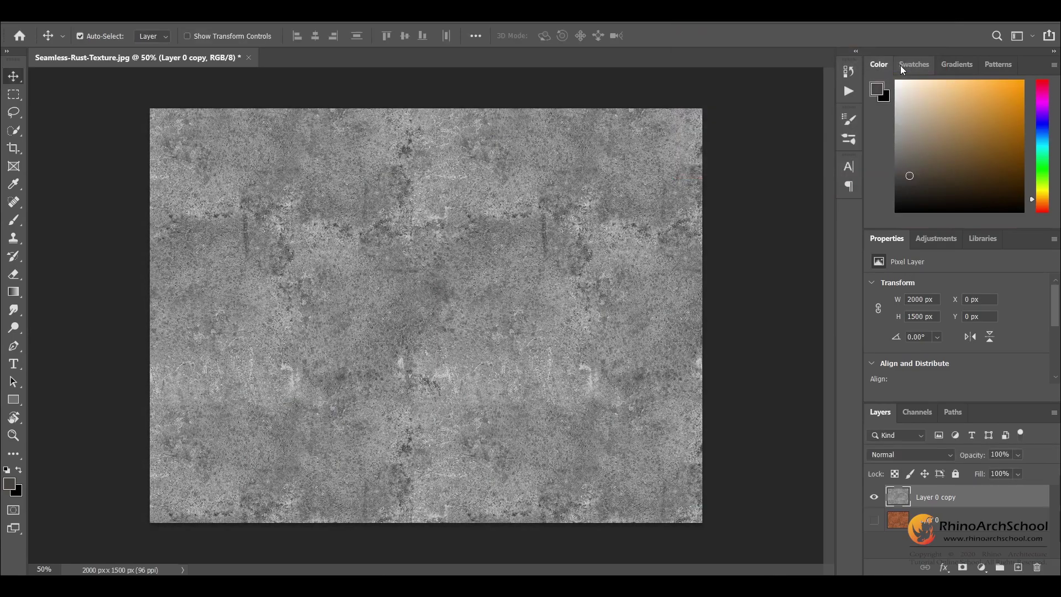
{"action": "left_click", "coordinate": [30, 20]}
Step: Back in Rhino, load the Reflection map into reflection colour and paste a copy into glossiness
{"action": "left_click", "coordinate": [632, 87]}
{"action": "left_click", "coordinate": [523, 525]}
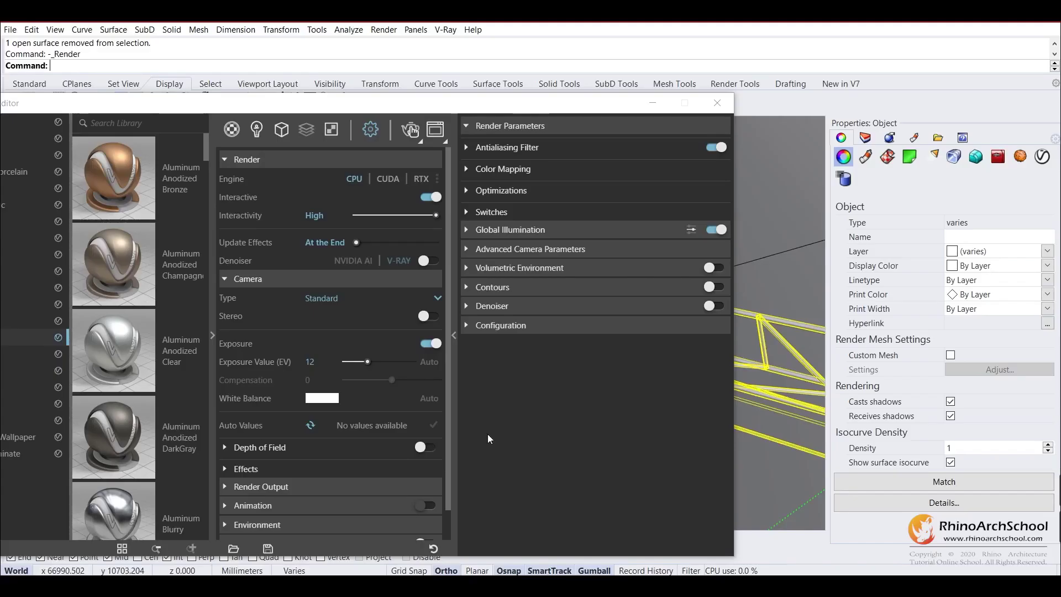
{"action": "left_click", "coordinate": [239, 131]}
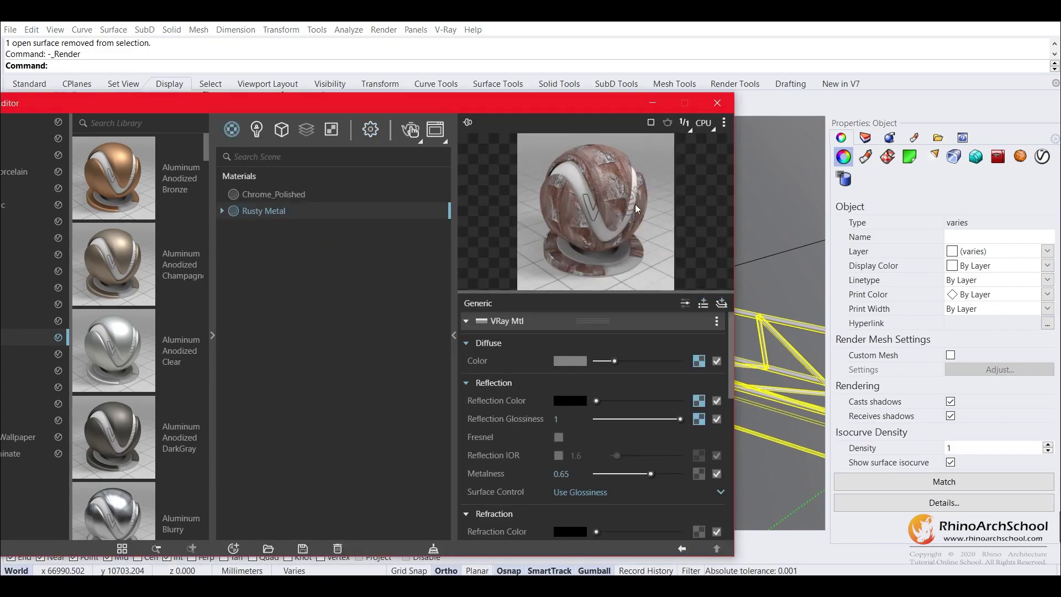
{"action": "left_click", "coordinate": [698, 403]}
{"action": "left_click", "coordinate": [725, 340]}
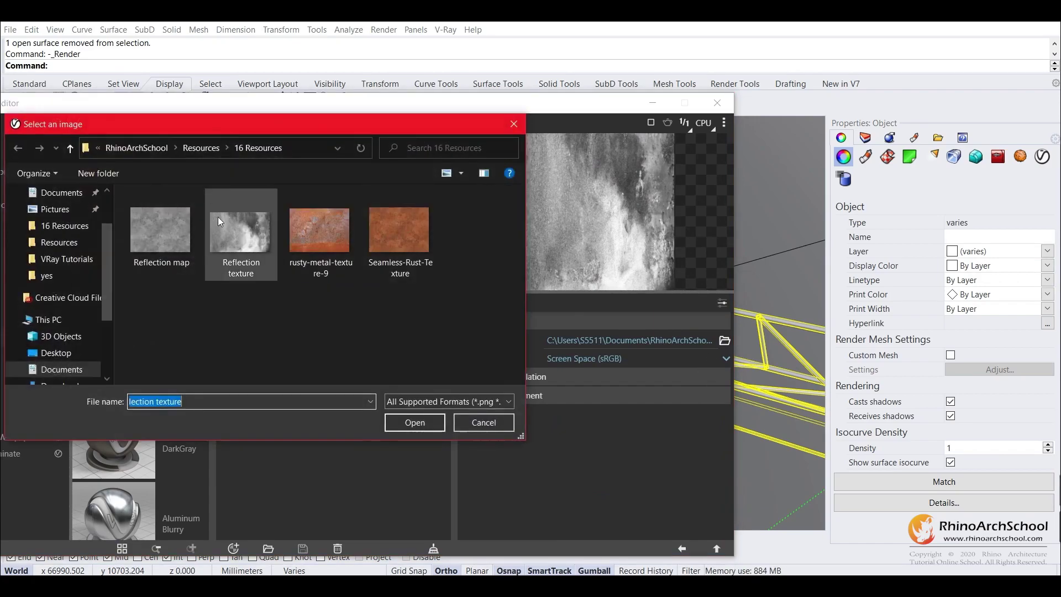
{"action": "double_click", "coordinate": [161, 229]}
{"action": "left_click", "coordinate": [683, 548]}
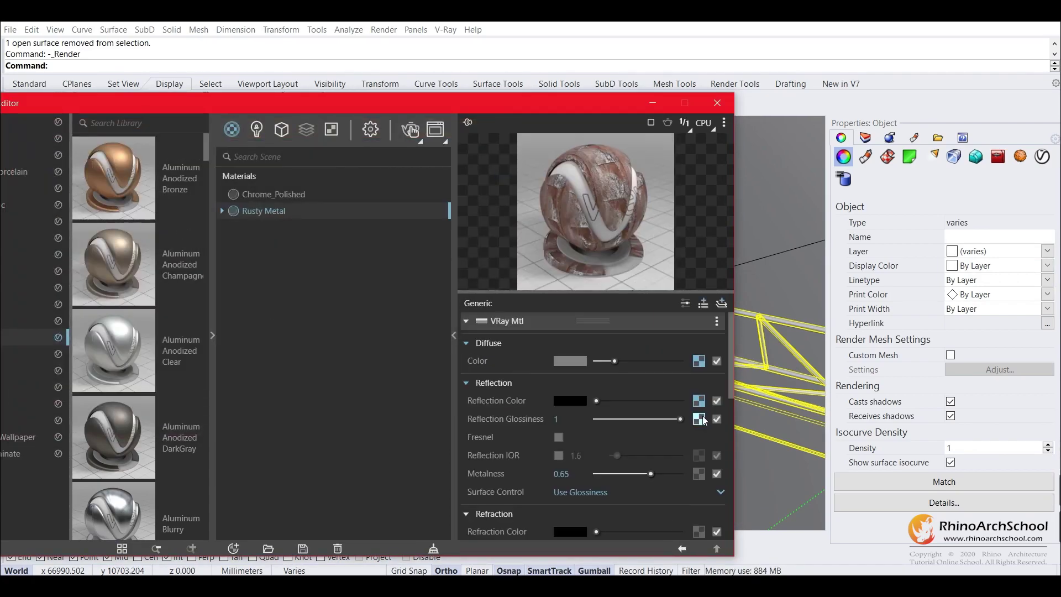
{"action": "right_click", "coordinate": [699, 419]}
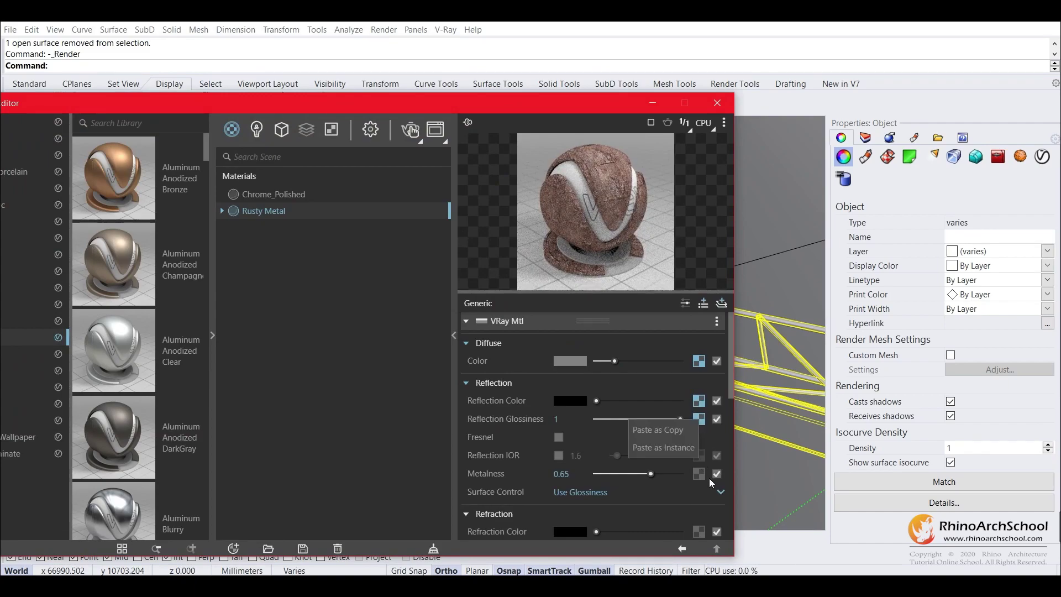
{"action": "left_click", "coordinate": [684, 423]}
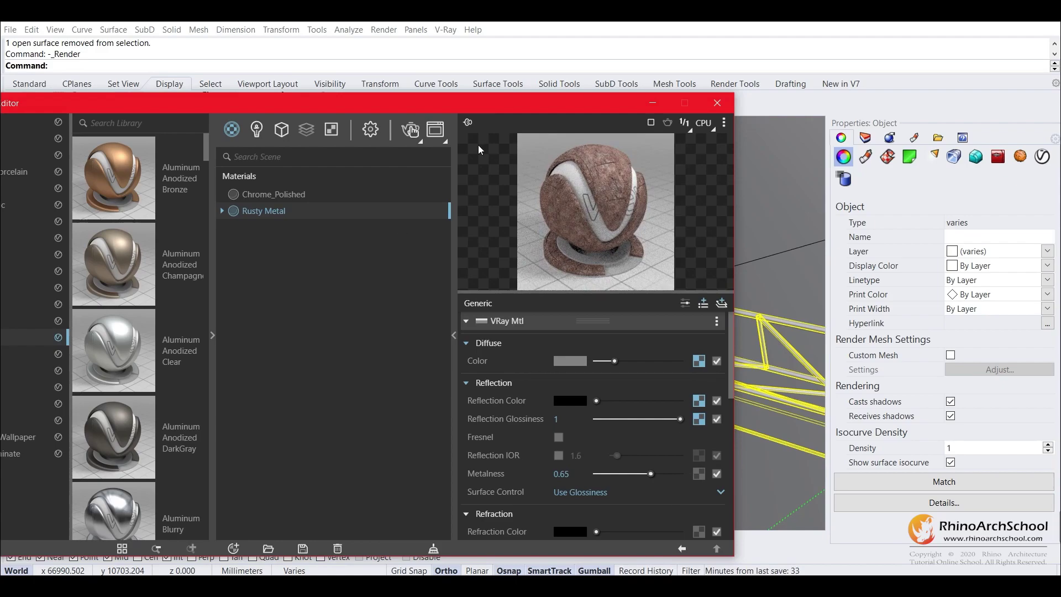
Step: Render the sculpture with the rusty material and adjust the perspective view
{"action": "left_click", "coordinate": [411, 131]}
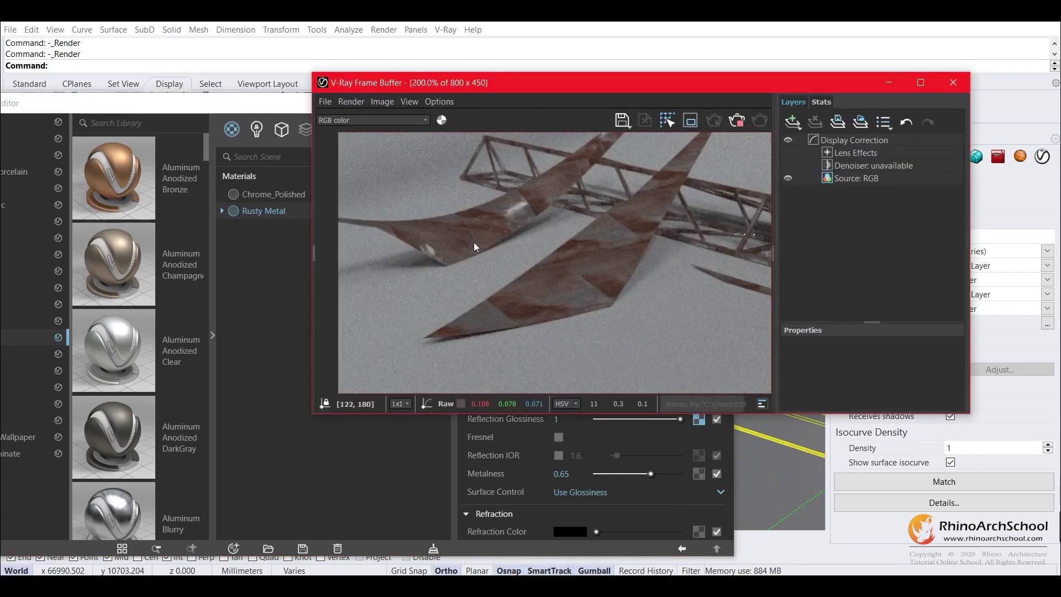
{"action": "scroll", "coordinate": [474, 242], "scroll_direction": "up", "scroll_amount": 2}
{"action": "scroll", "coordinate": [477, 240], "scroll_direction": "down", "scroll_amount": 2}
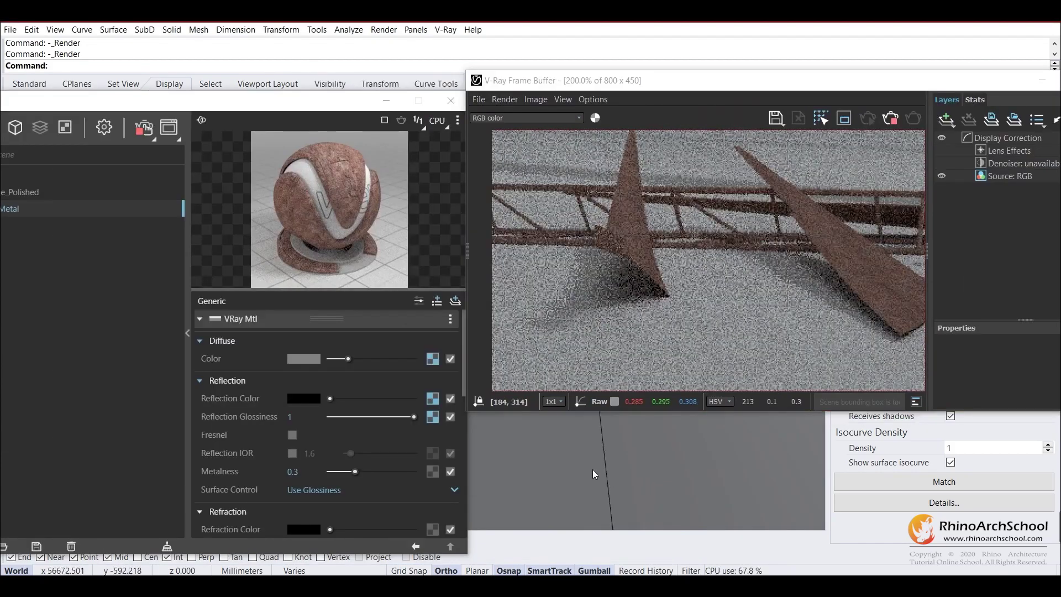
{"action": "right_click_drag", "start_coordinate": [594, 474], "coordinate": [617, 466]}
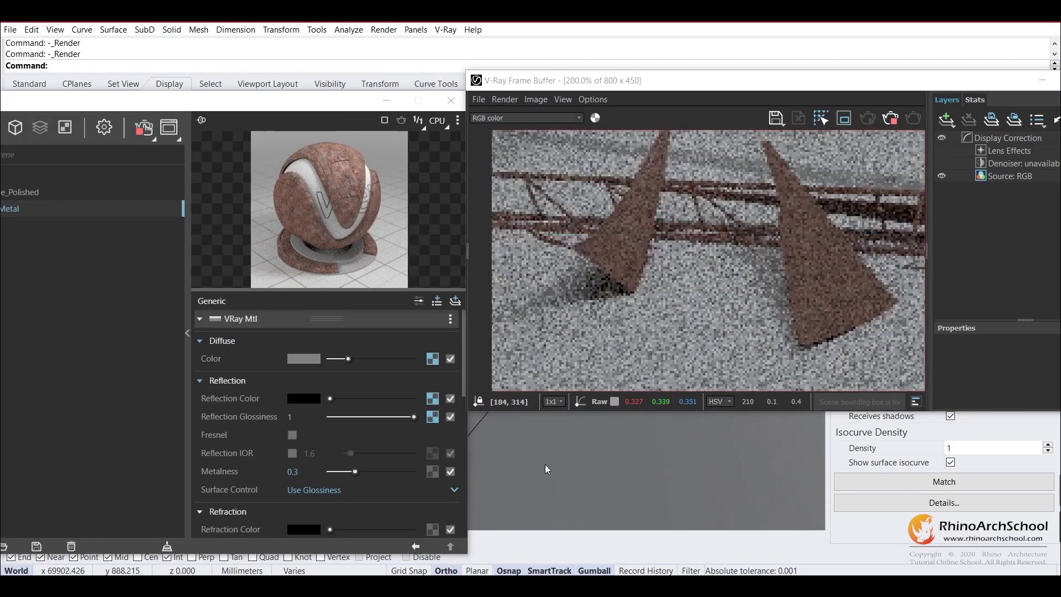
{"action": "scroll", "coordinate": [326, 420], "scroll_direction": "down", "scroll_amount": 10}
Step: Use Blend amount multipliers with reflection colour 0.73, glossiness 0.64 and metalness 0.8
{"action": "left_click", "coordinate": [310, 406]}
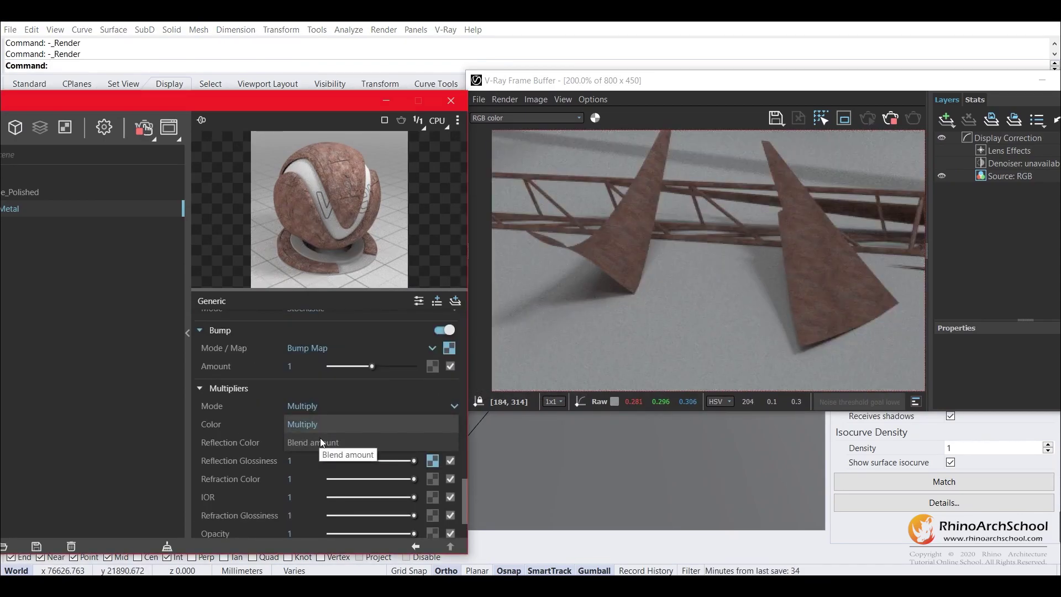
{"action": "left_click", "coordinate": [321, 441]}
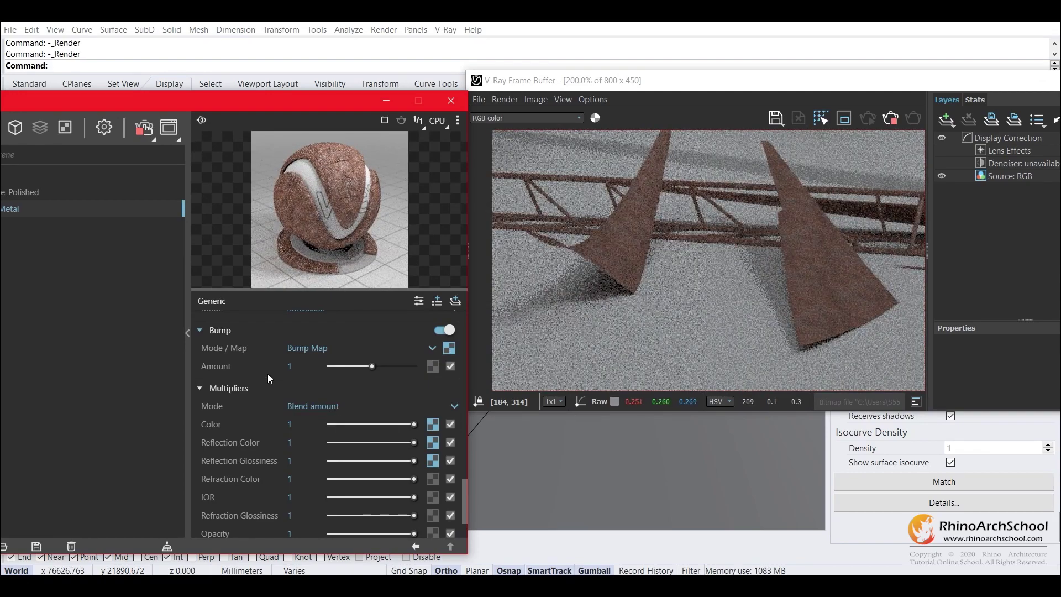
{"action": "scroll", "coordinate": [267, 384], "scroll_direction": "down", "scroll_amount": 3}
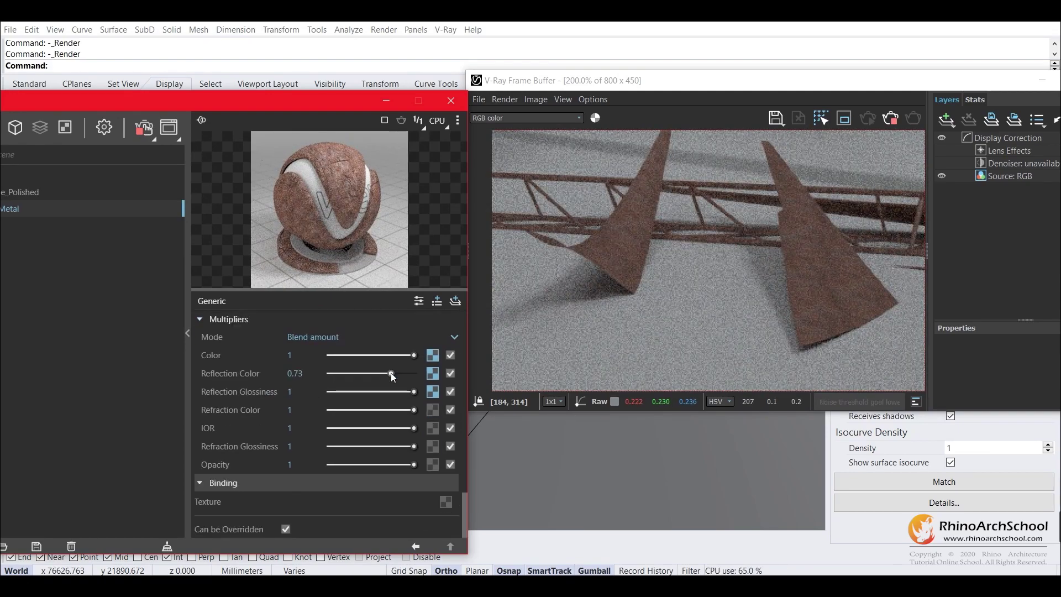
{"action": "left_click", "coordinate": [384, 392]}
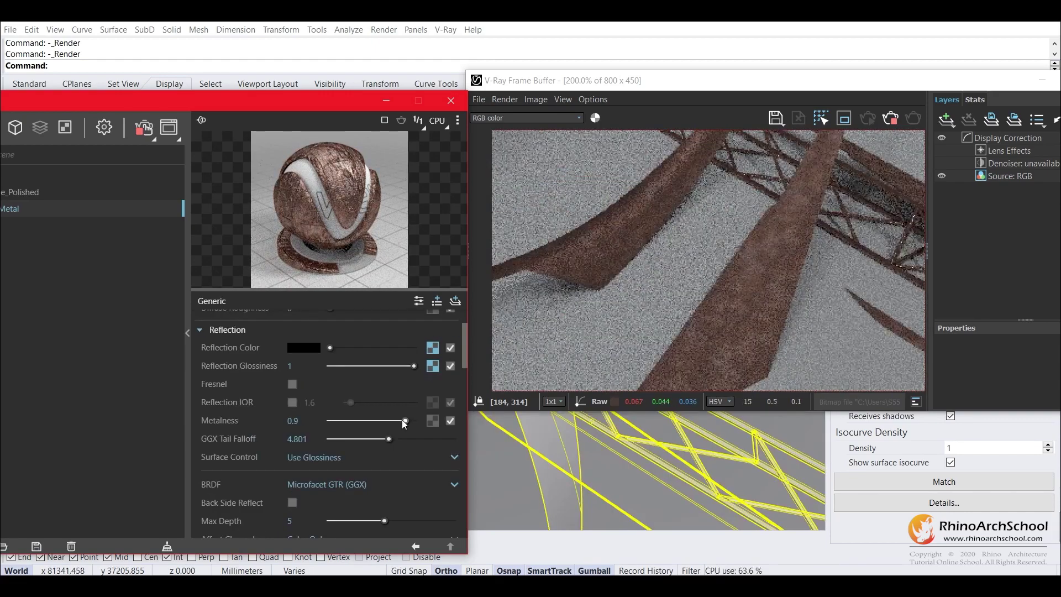
{"action": "left_click_drag", "start_coordinate": [404, 420], "coordinate": [397, 421]}
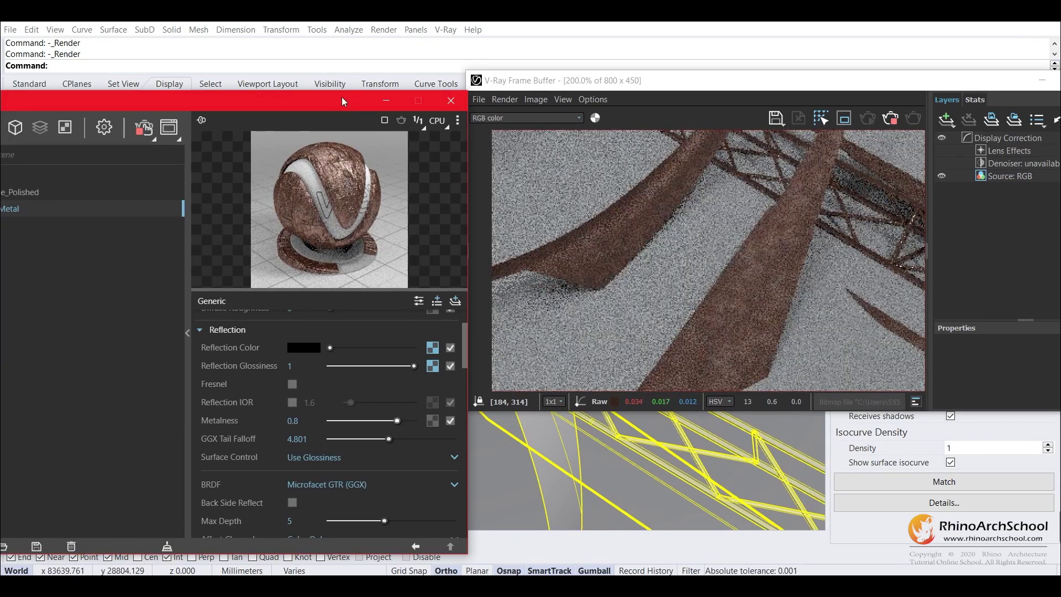
{"action": "left_click_drag", "start_coordinate": [249, 100], "coordinate": [158, 108]}
{"action": "right_click_drag", "start_coordinate": [409, 287], "coordinate": [597, 450]}
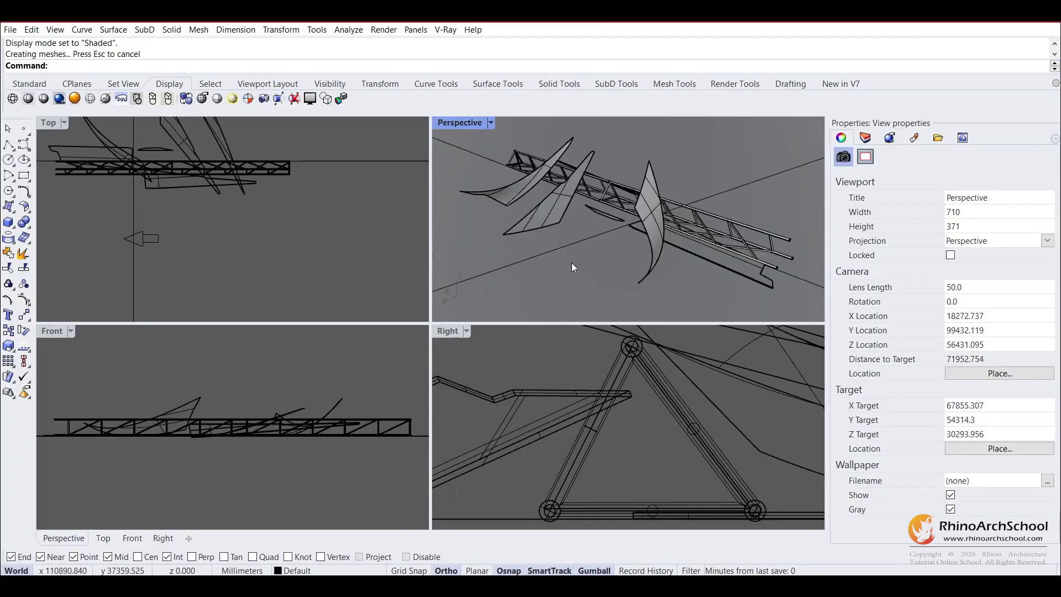
Step: In the V-Ray Asset Editor, add the Metal library's Metal Weathered P01 20cm material to the scene
{"action": "mouse_move", "coordinate": [571, 263]}
{"action": "right_mouse_down"}
{"action": "mouse_move", "coordinate": [559, 262]}
{"action": "mouse_move", "coordinate": [591, 280]}
{"action": "mouse_move", "coordinate": [591, 260]}
{"action": "right_mouse_up"}
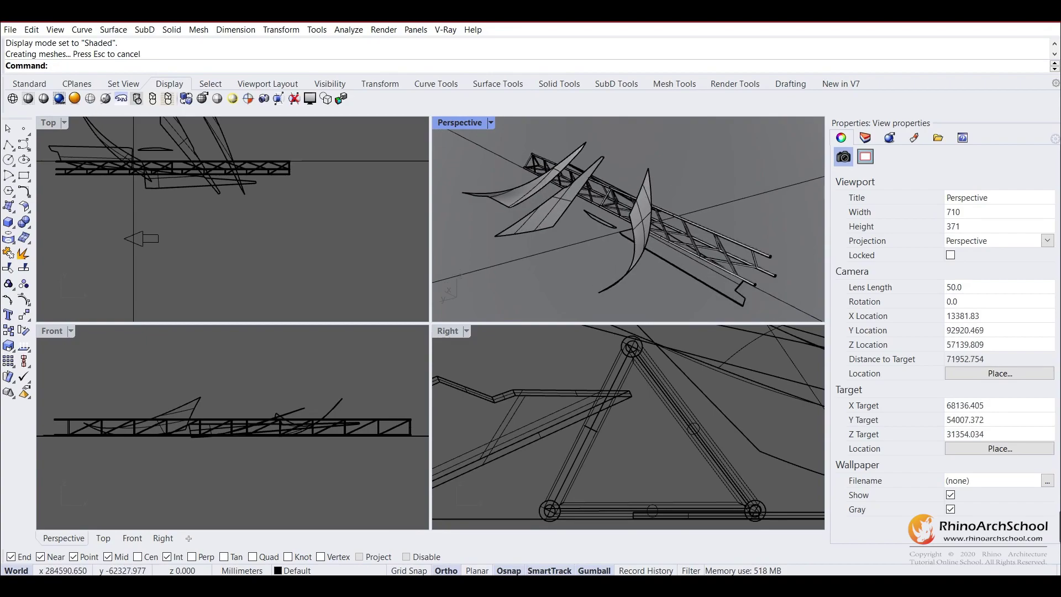
{"action": "left_click", "coordinate": [445, 29]}
{"action": "left_click", "coordinate": [470, 40]}
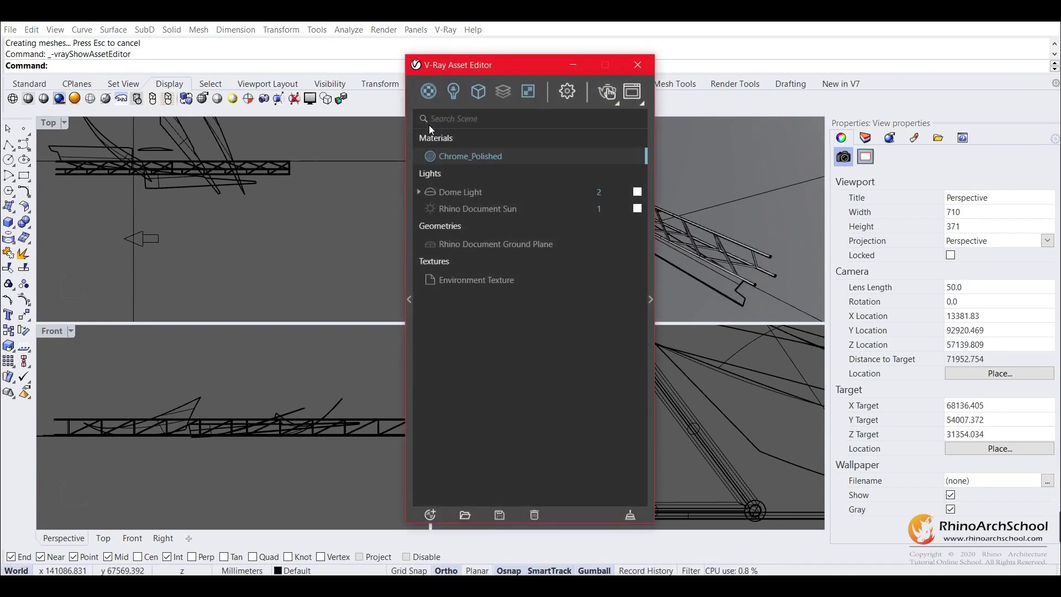
{"action": "left_click", "coordinate": [409, 165]}
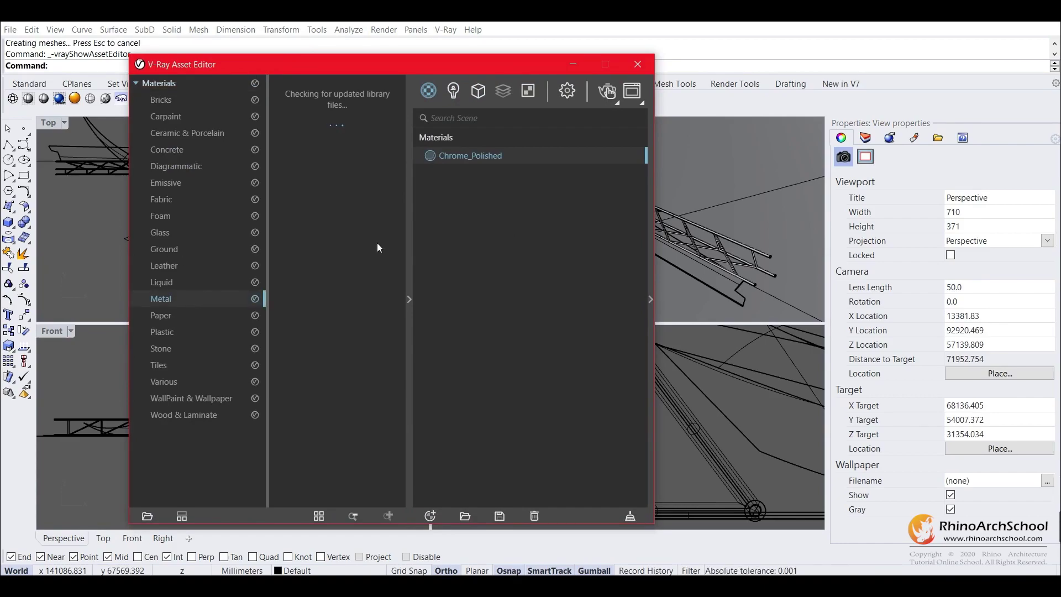
{"action": "scroll", "coordinate": [370, 240], "scroll_direction": "down", "scroll_amount": 5}
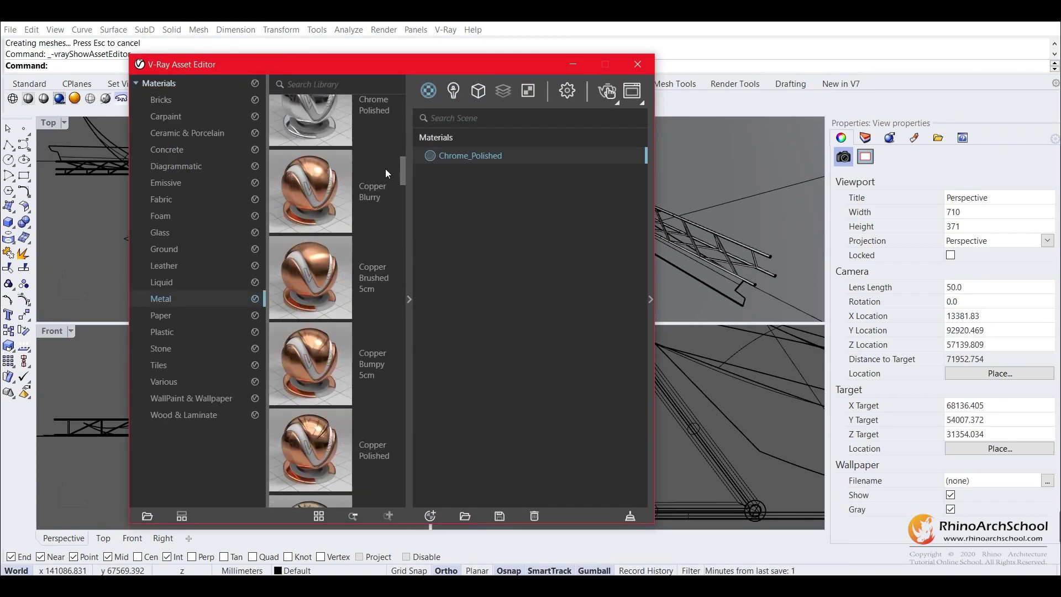
{"action": "left_click_drag", "start_coordinate": [404, 157], "coordinate": [420, 375]}
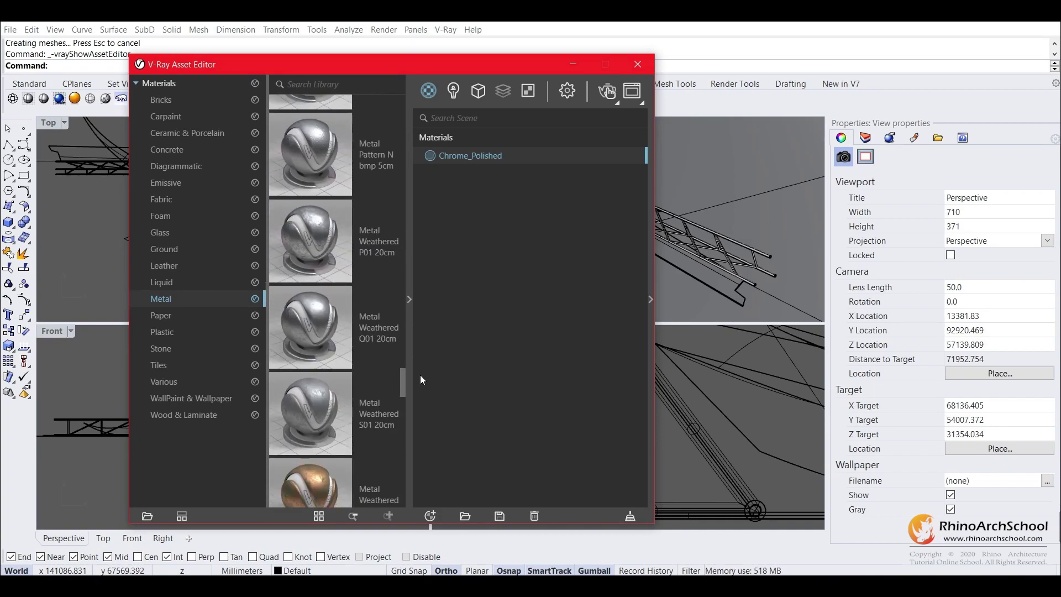
{"action": "right_click", "coordinate": [364, 242]}
{"action": "left_click", "coordinate": [378, 248]}
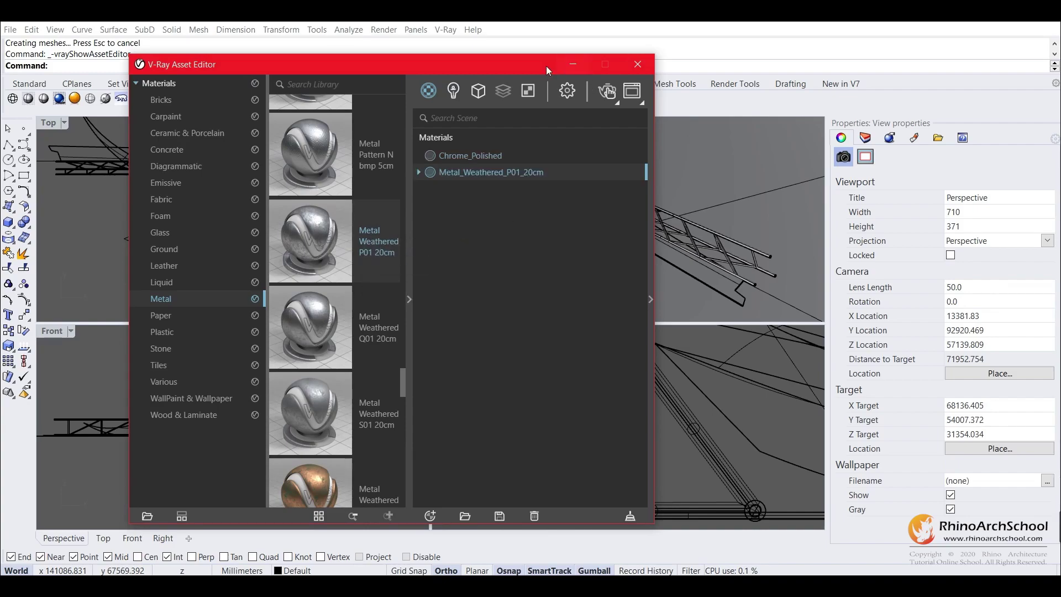
Step: Move the Asset Editor aside and window-select the sculpture objects in the perspective view
{"action": "left_click_drag", "start_coordinate": [546, 65], "coordinate": [382, 73]}
{"action": "right_click_drag", "start_coordinate": [518, 184], "coordinate": [568, 178]}
{"action": "left_click_drag", "start_coordinate": [749, 121], "coordinate": [566, 253]}
Step: Show the weathered metal's settings and render the scene with it
{"action": "left_click", "coordinate": [576, 240], "text": "ctrl"}
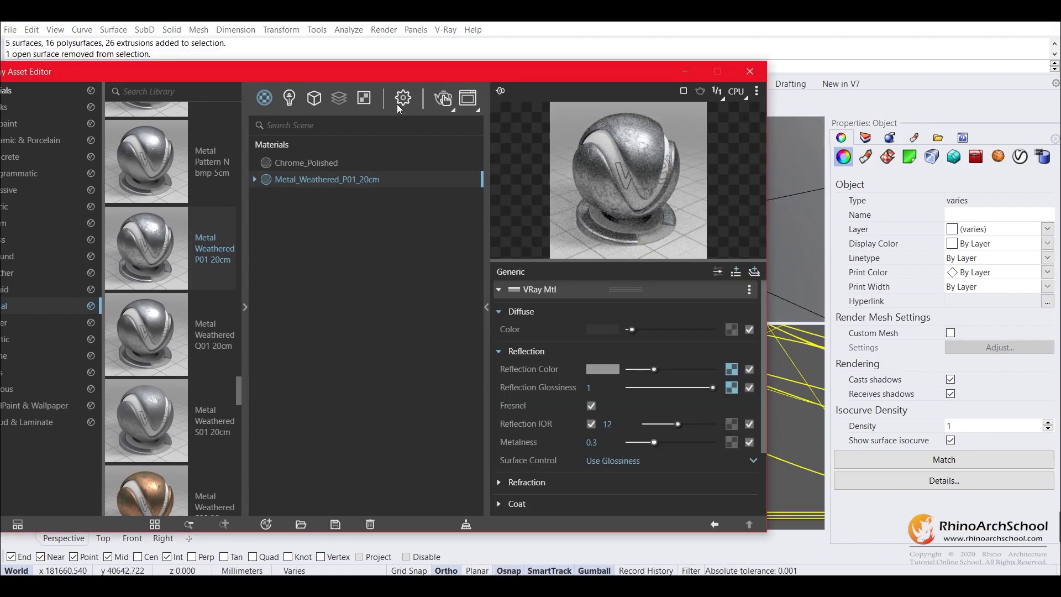
{"action": "left_click", "coordinate": [445, 98]}
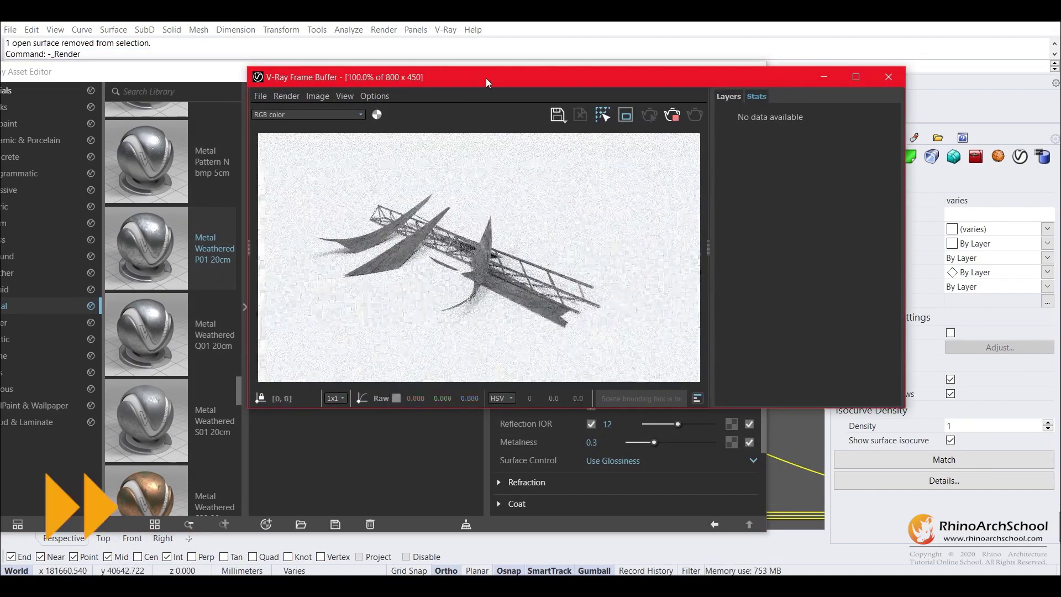
{"action": "left_click_drag", "start_coordinate": [497, 77], "coordinate": [292, 85]}
Step: Give the selected objects a Box texture mapping channel, locked at XYZ size 500
{"action": "left_click", "coordinate": [865, 157]}
{"action": "left_click", "coordinate": [886, 159]}
{"action": "left_click", "coordinate": [889, 192]}
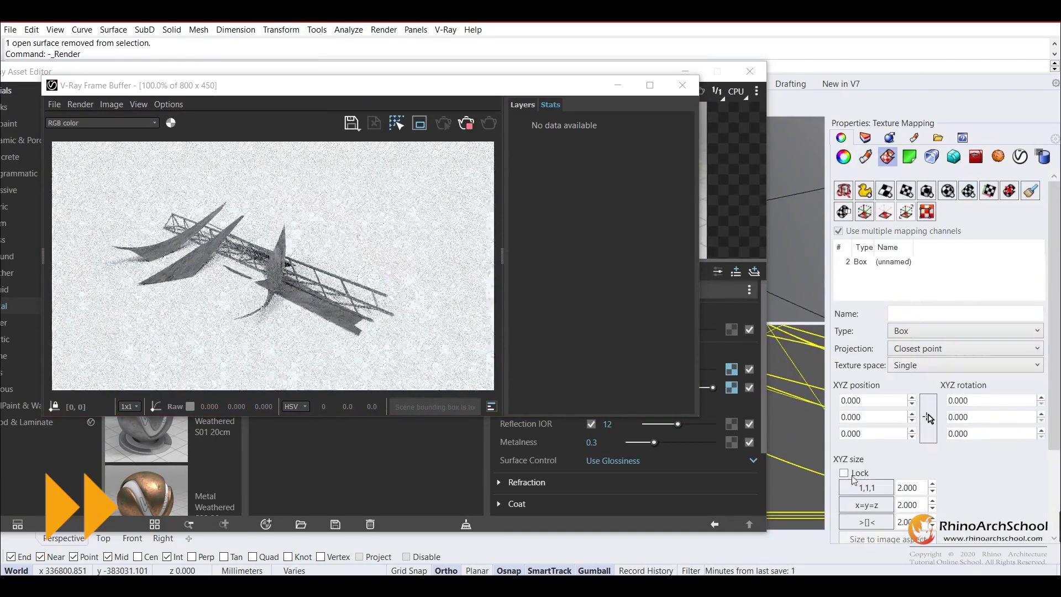
{"action": "left_click", "coordinate": [886, 192]}
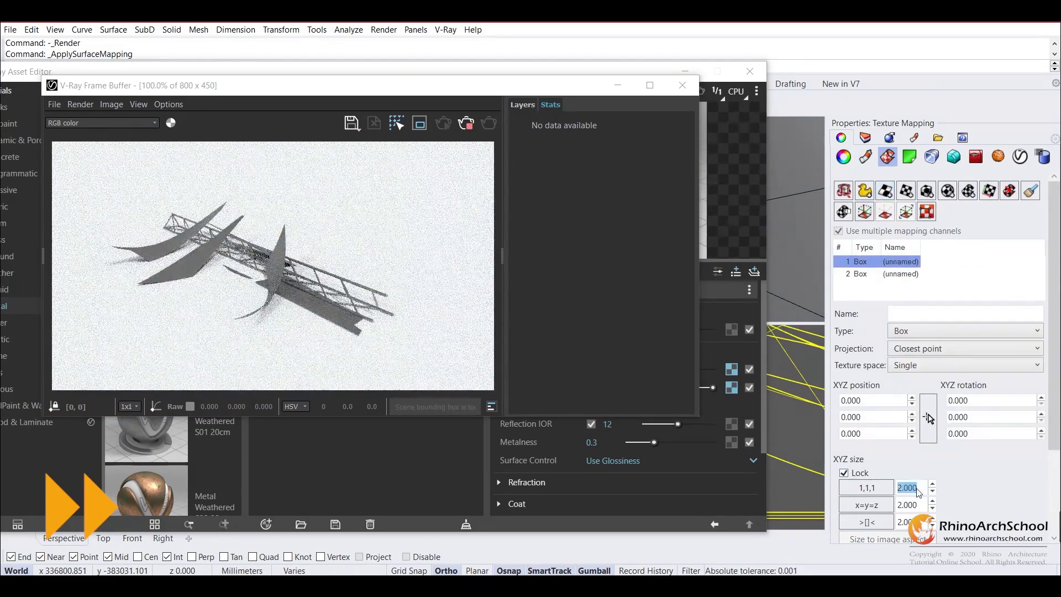
Step: Close the Asset Editor, orbit the sculpture, and bring the render window back into view
{"action": "left_click", "coordinate": [750, 71]}
{"action": "left_click_drag", "start_coordinate": [533, 85], "coordinate": [427, 147]}
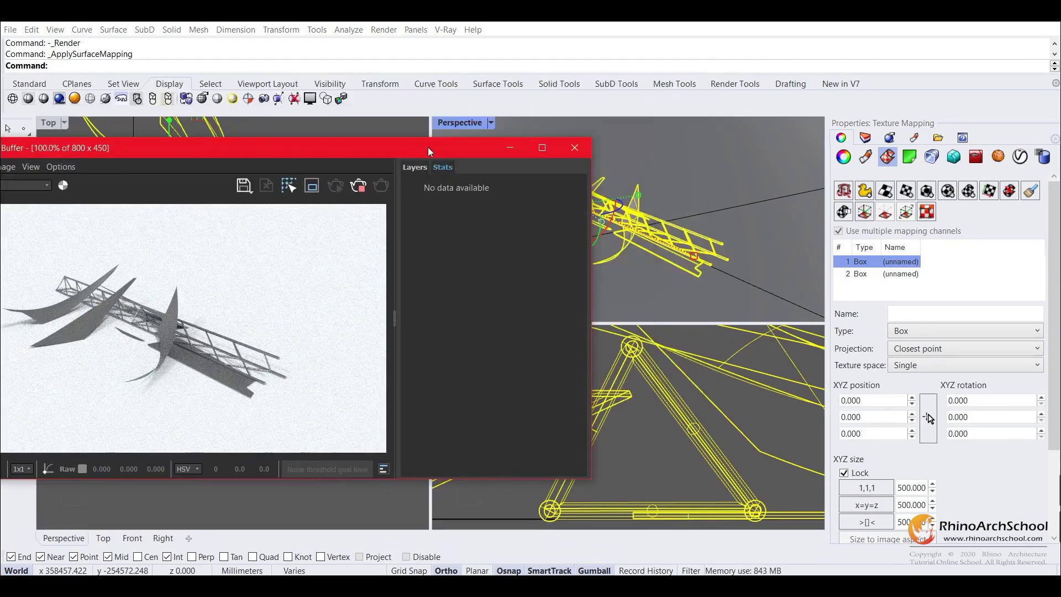
{"action": "mouse_move", "coordinate": [689, 190]}
{"action": "right_mouse_down"}
{"action": "mouse_move", "coordinate": [753, 220]}
{"action": "mouse_move", "coordinate": [698, 208]}
{"action": "right_mouse_up"}
{"action": "left_click_drag", "start_coordinate": [406, 156], "coordinate": [555, 134]}
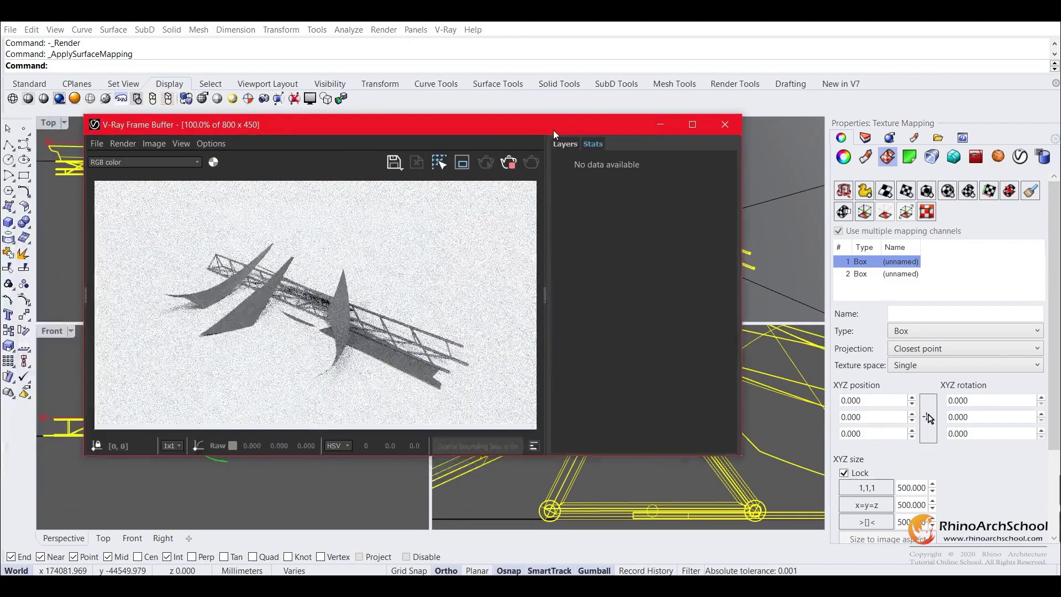